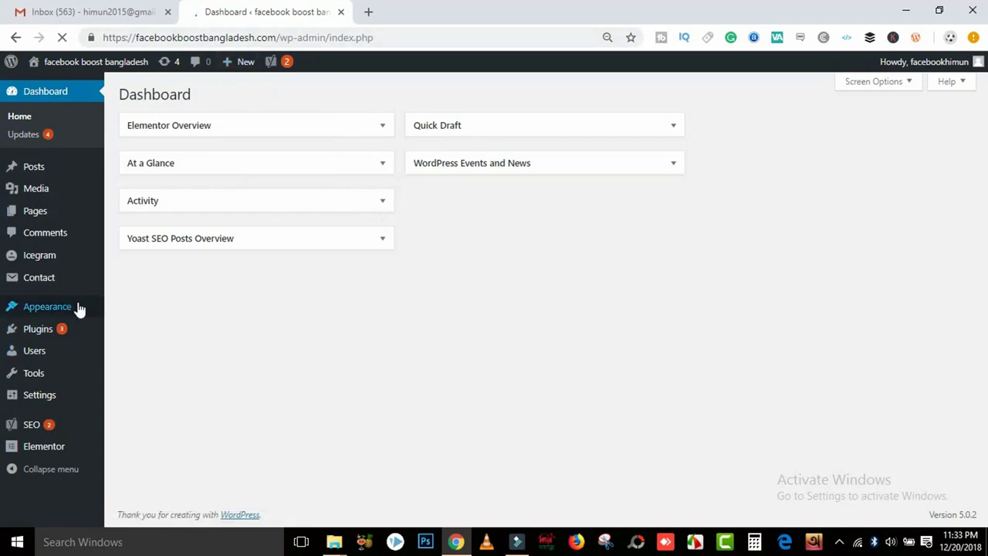
- Search the WordPress plugin directory for "all in one migration"
mouse_move(60, 332)
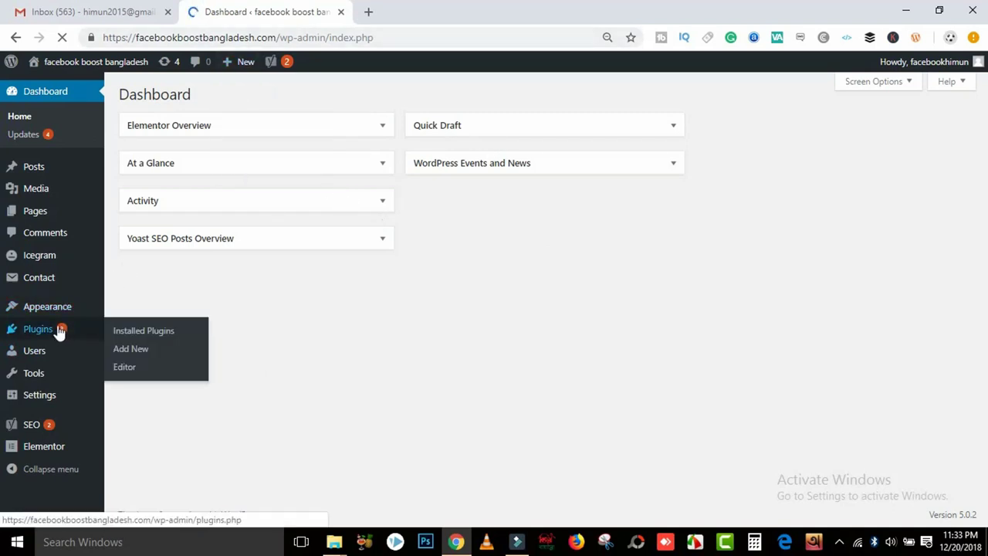
click(127, 351)
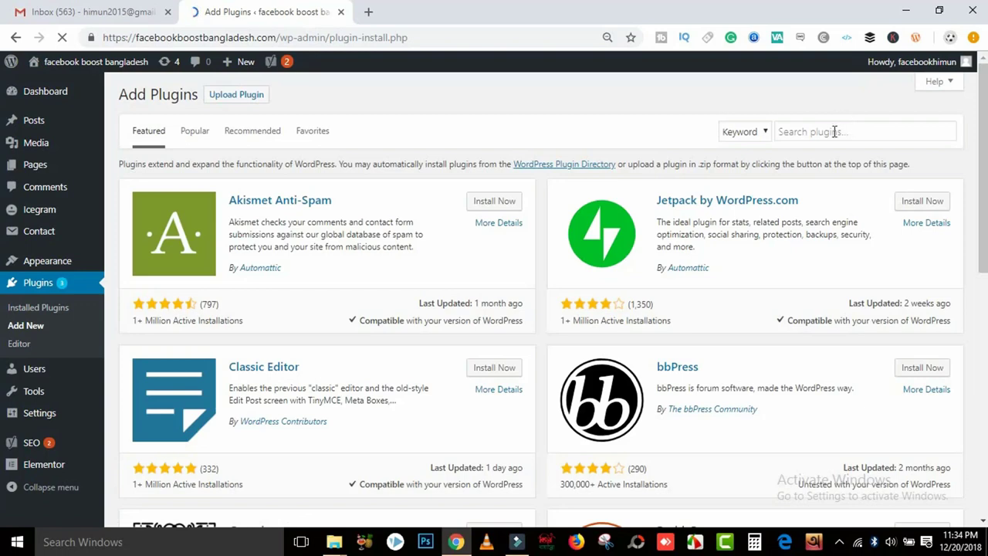
click(834, 131)
text(all in )
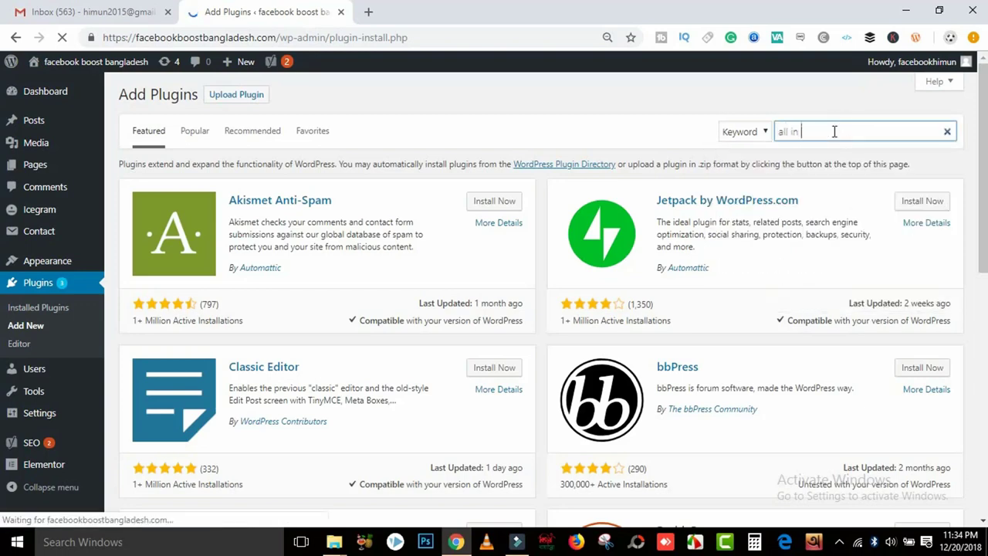
text(one migration)
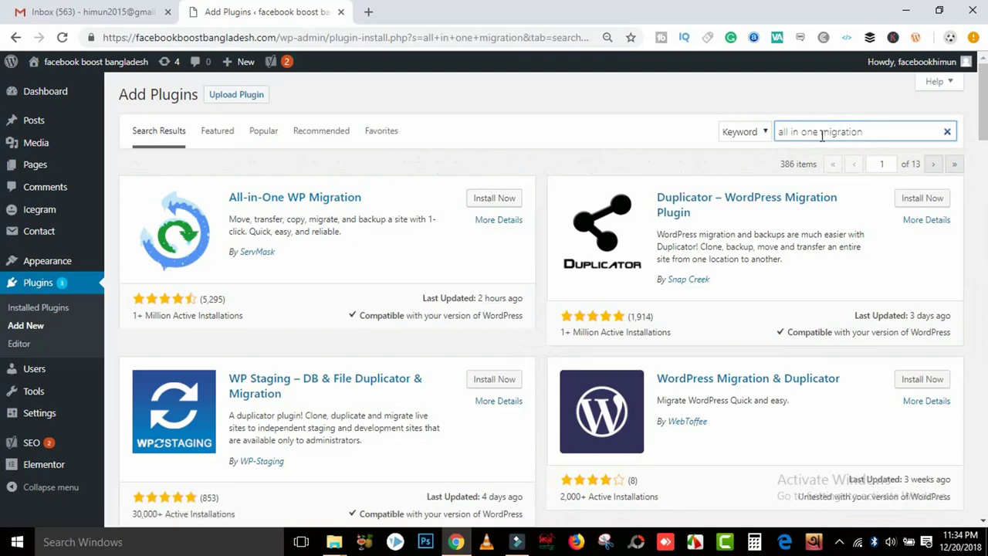
- Install and activate the All-in-One WP Migration plugin by ServMask
click(561, 164)
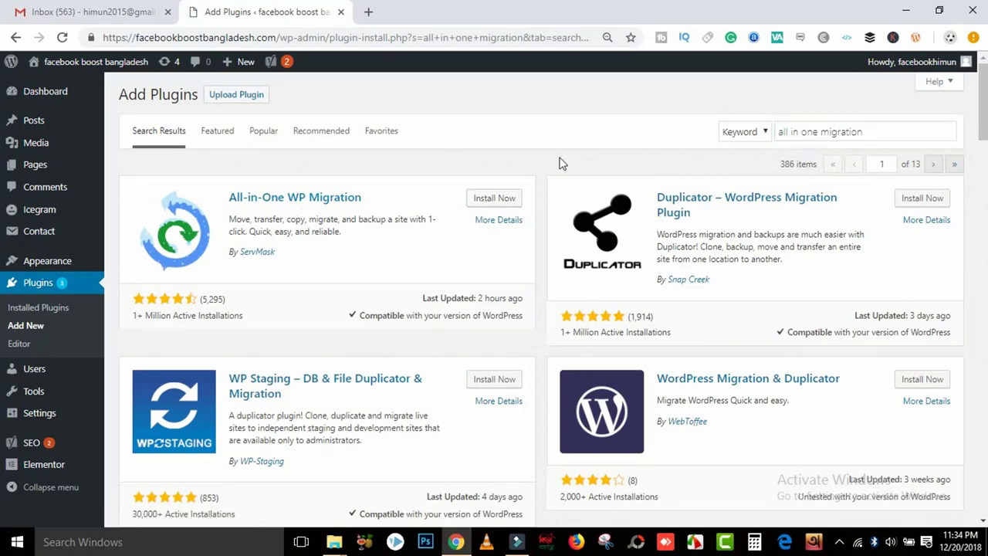
click(512, 200)
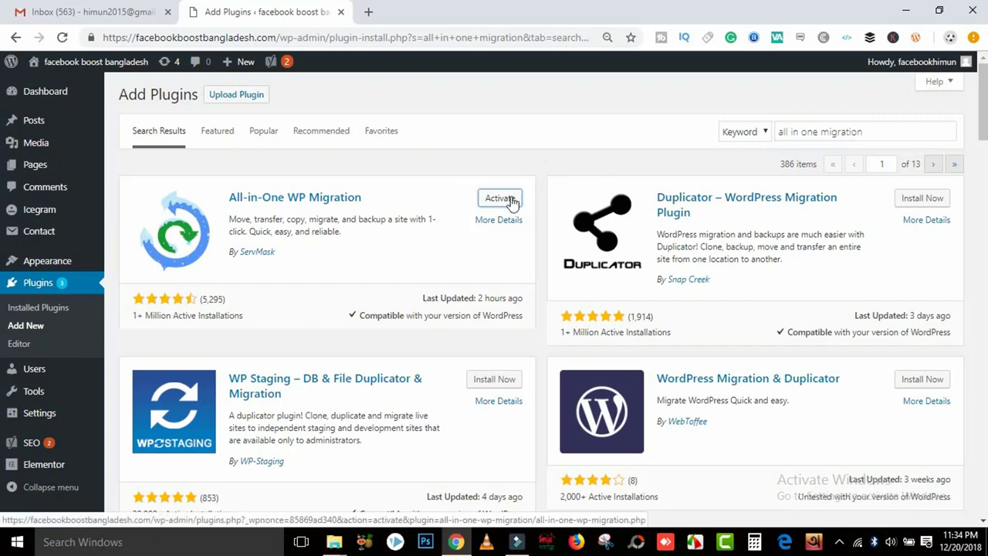
click(502, 200)
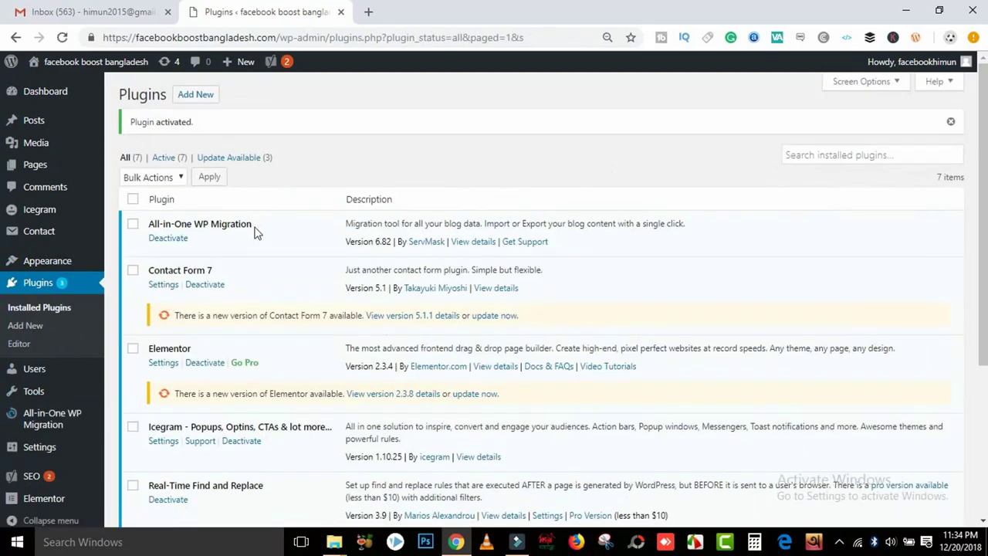
- View the facebookboostbangladesh.com home page in a new tab, dismiss its services popup, and return to the Plugins page
mouse_move(58, 427)
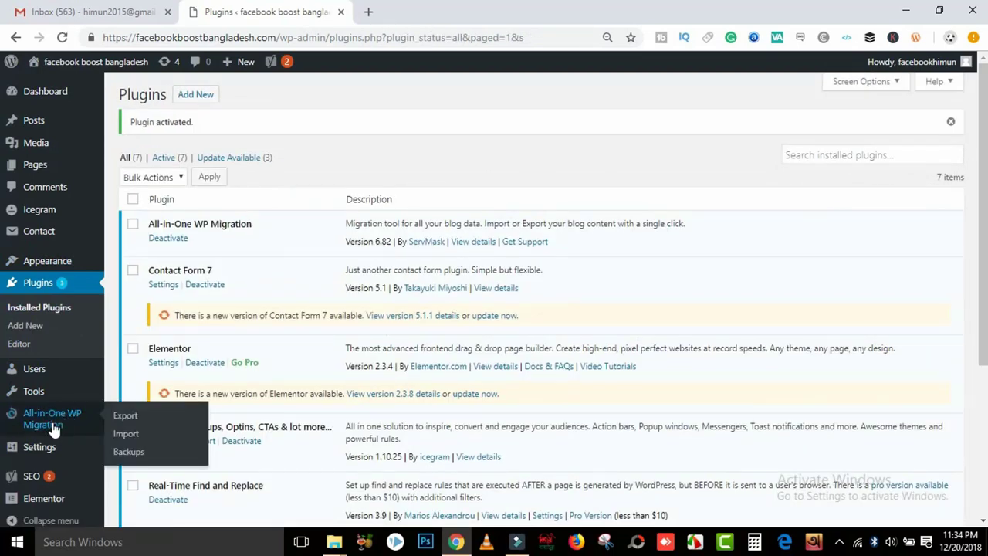
click(368, 12)
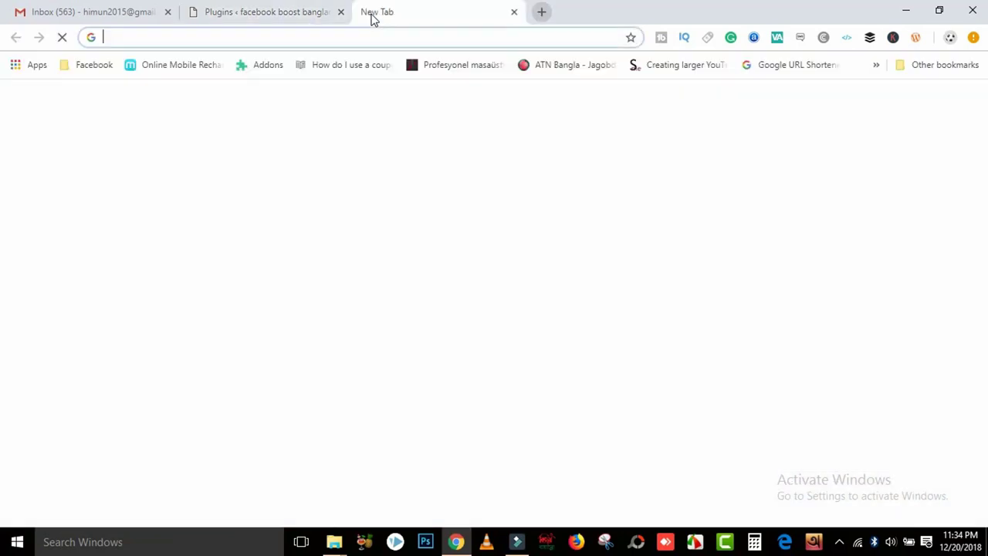
text(facb)
key(BackSpace)
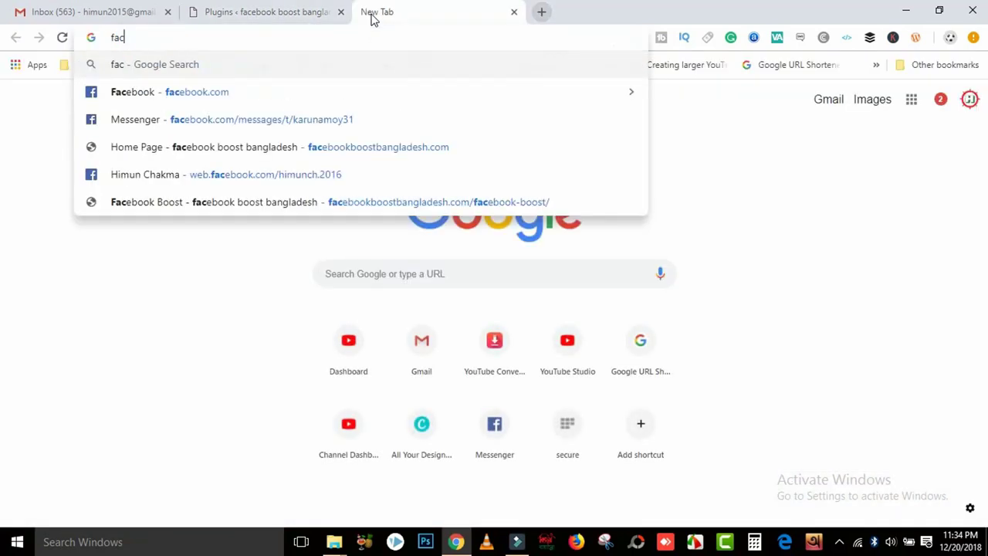
text(ebookboo)
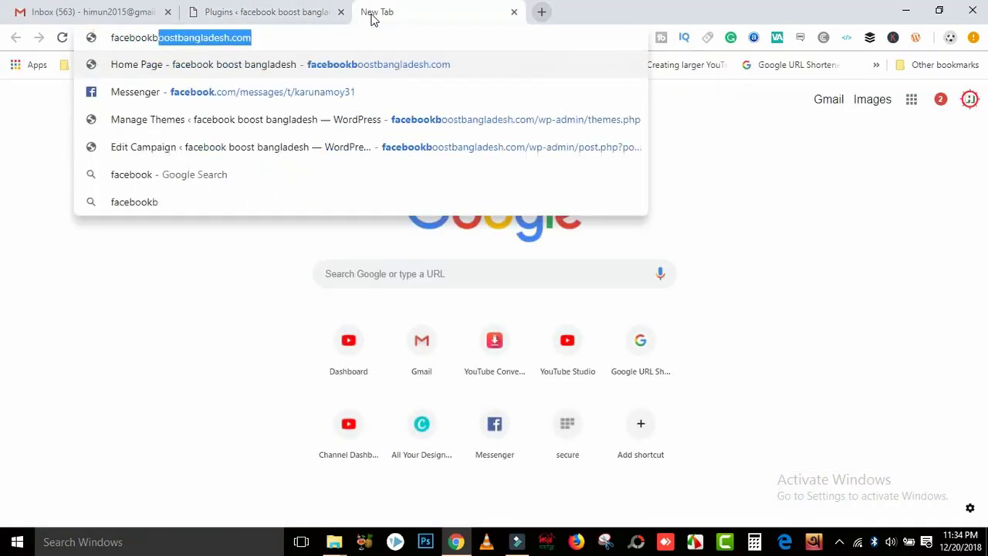
key(Return)
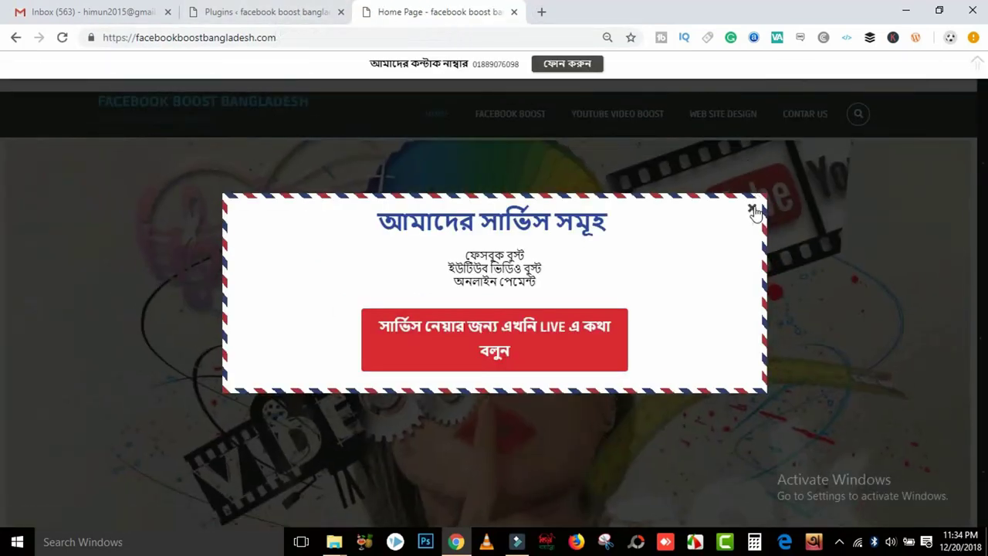
click(751, 207)
scroll(494, 308, down, 5)
click(266, 12)
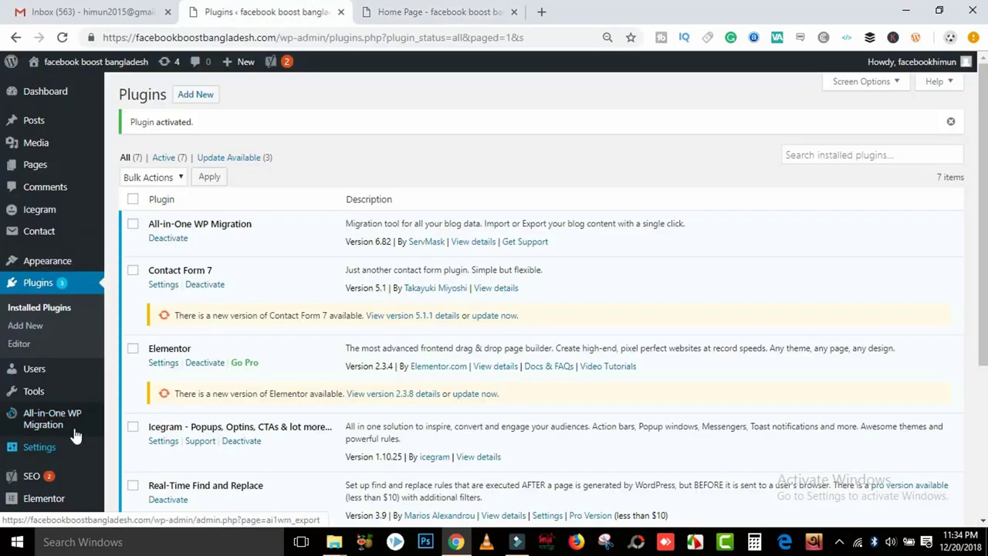
mouse_move(68, 426)
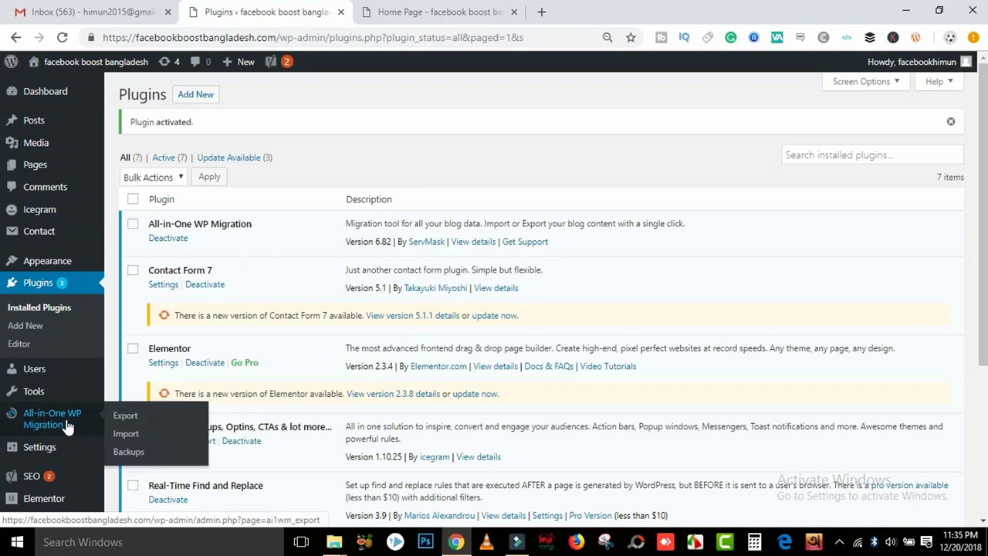
click(421, 13)
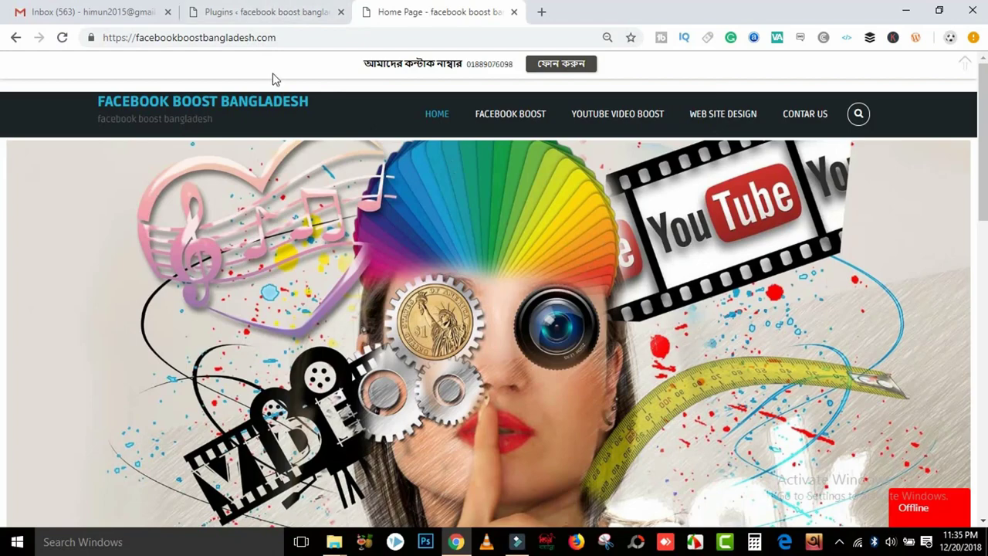
click(259, 13)
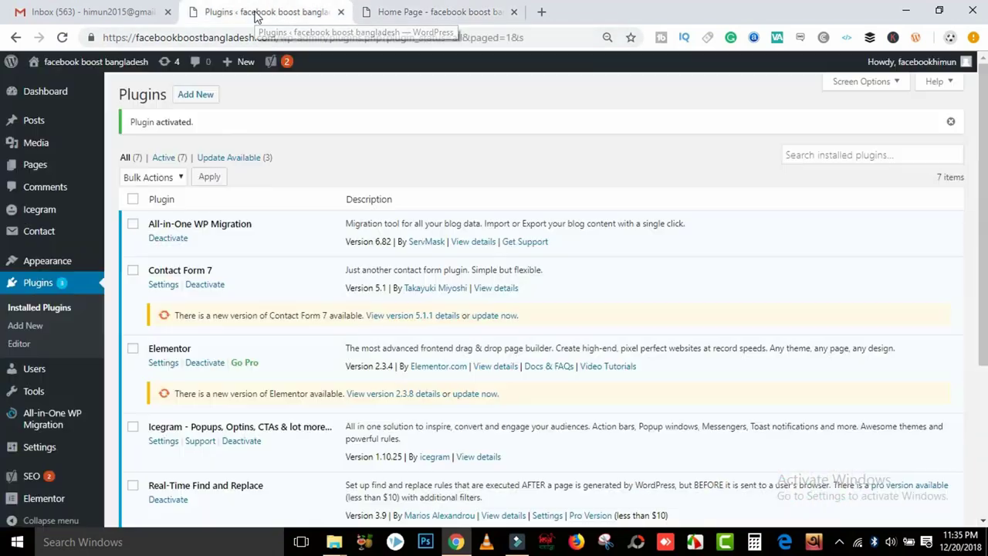
- Export the whole site to a file with All-in-One WP Migration
scroll(980, 133, down, 2)
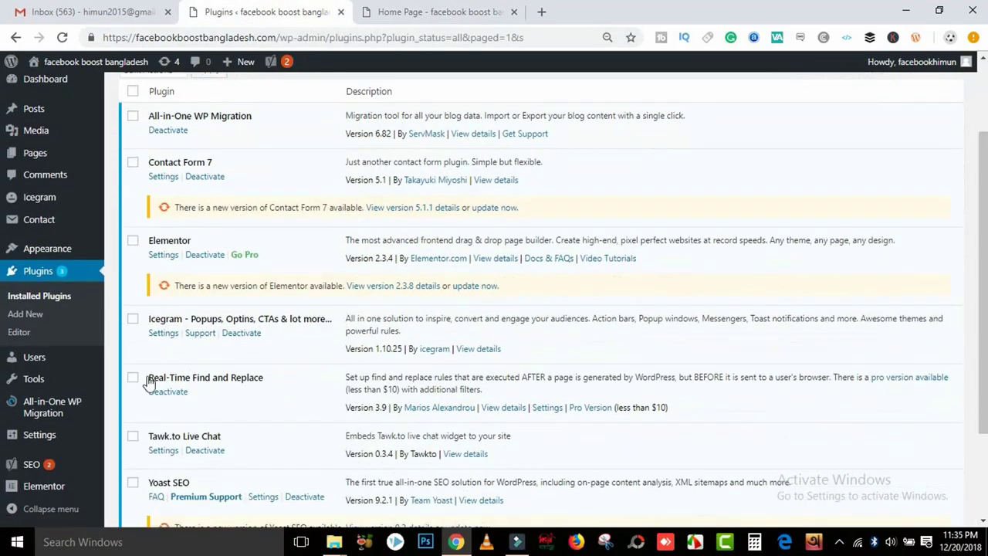
mouse_move(36, 415)
click(55, 374)
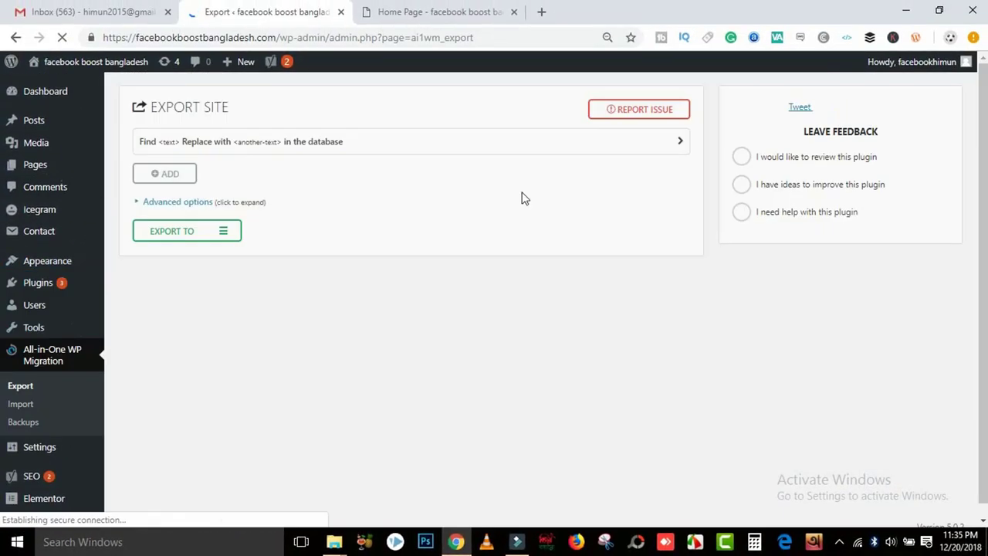
click(223, 233)
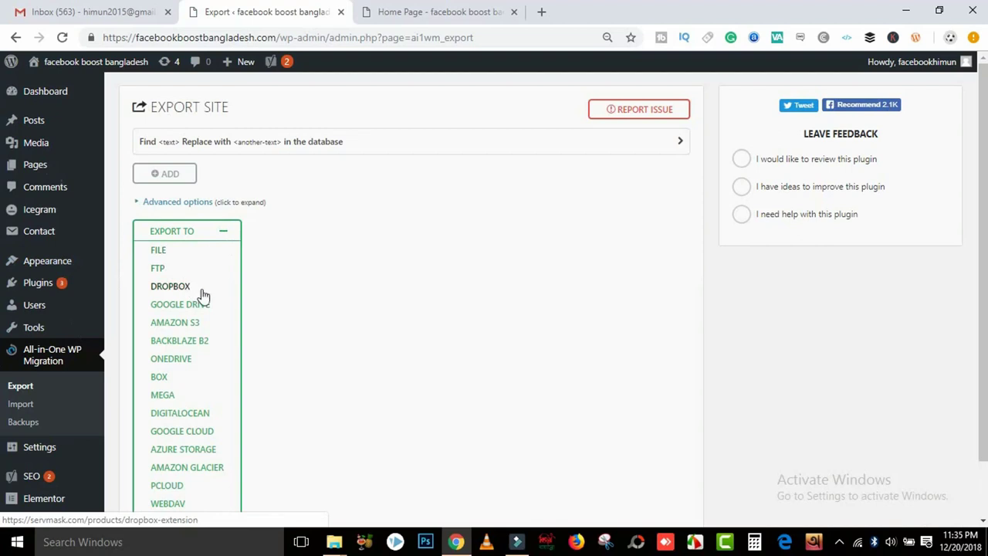
click(181, 254)
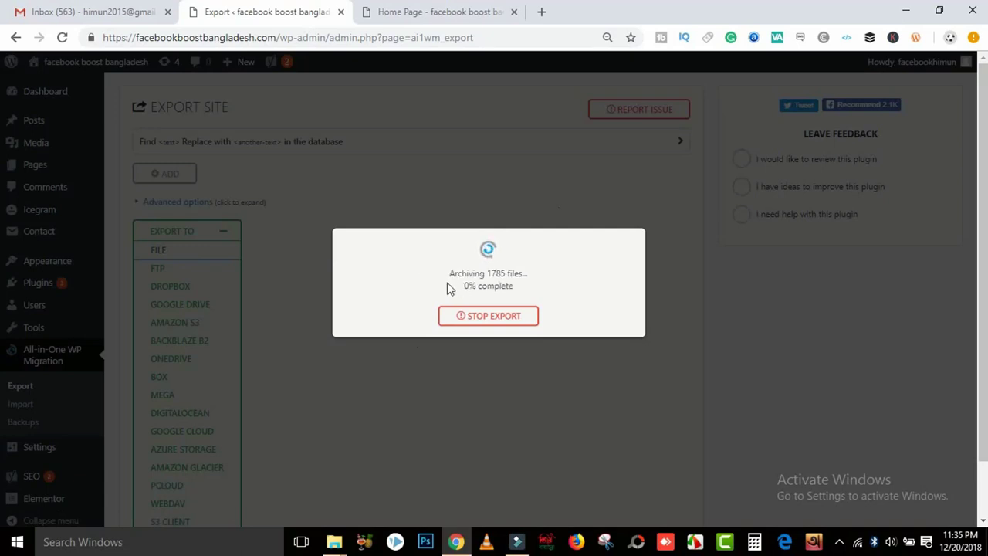
drag(447, 286, 551, 285)
click(484, 284)
drag(458, 279, 540, 294)
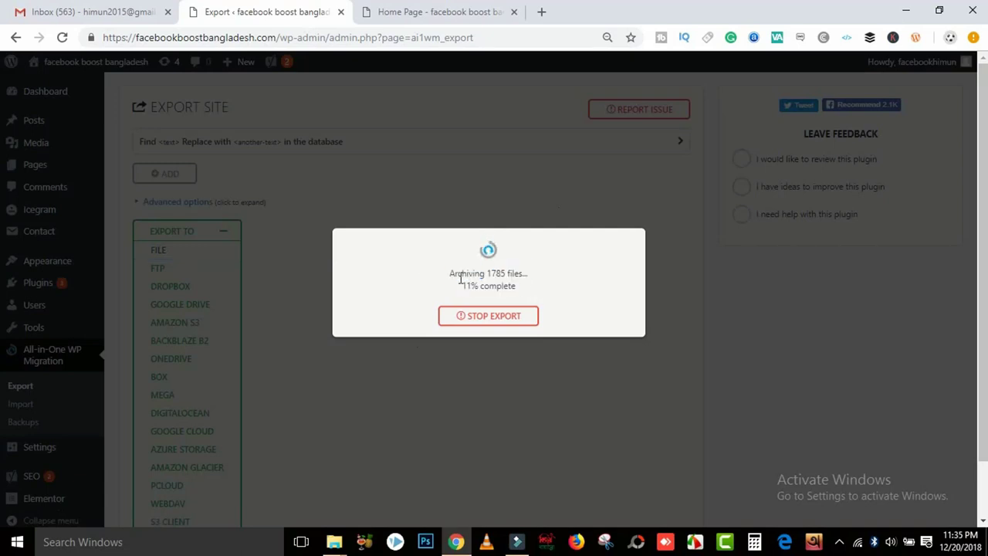
mouse_move(453, 275)
mouse_down()
mouse_move(525, 292)
mouse_move(447, 270)
mouse_move(529, 294)
mouse_move(440, 279)
mouse_up()
click(527, 289)
click(529, 293)
click(440, 281)
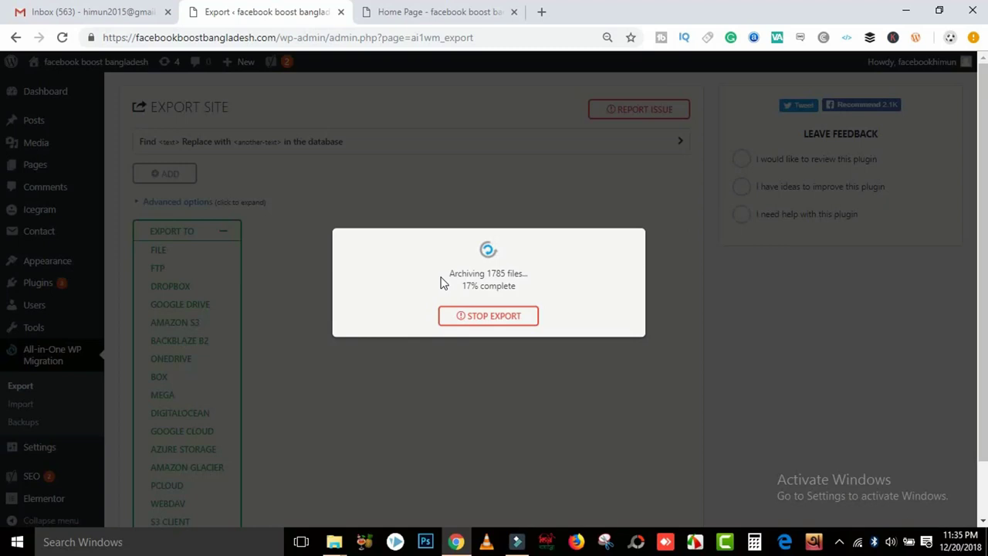
drag(527, 288, 443, 285)
click(502, 279)
click(524, 290)
click(445, 285)
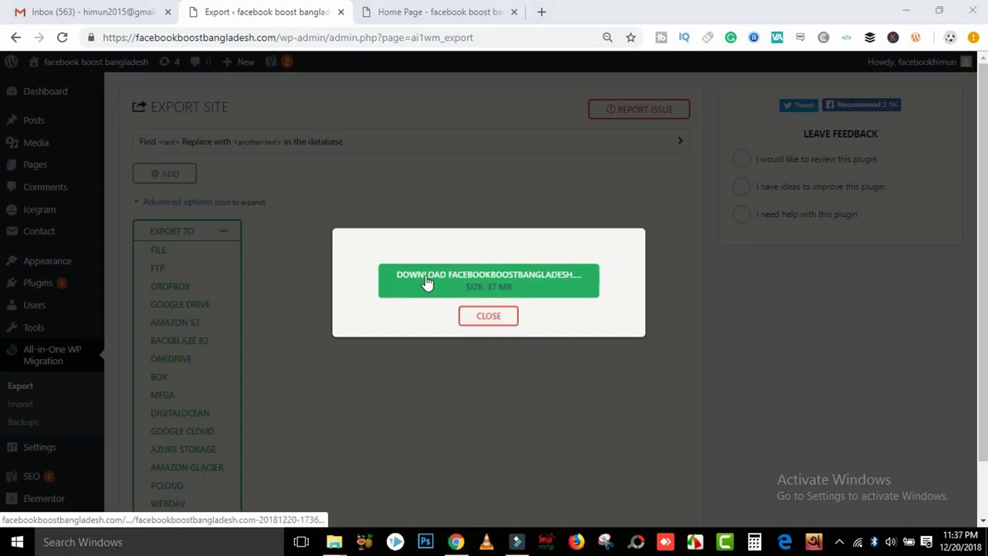
- Download the exported .wpress backup of the site and show the completed download in its folder
click(546, 283)
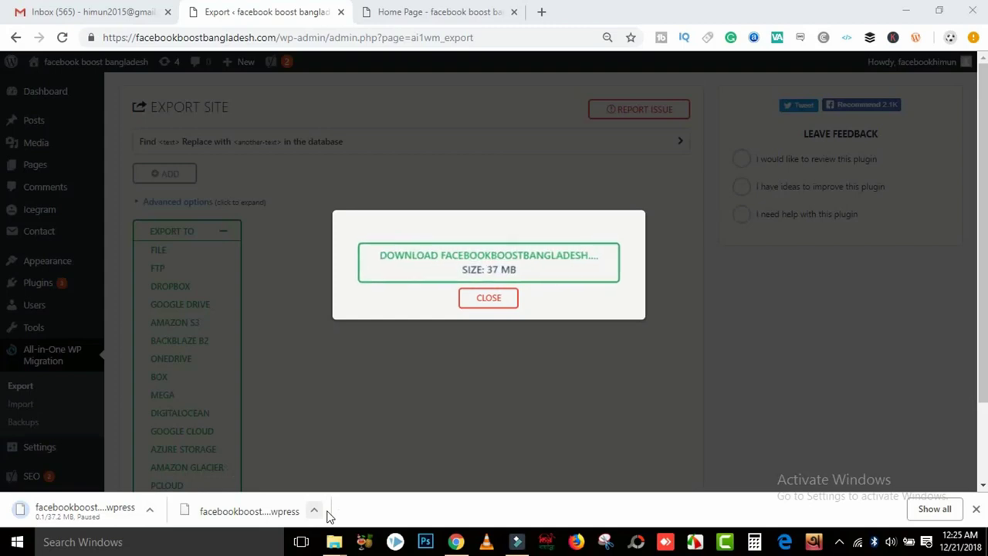
click(318, 513)
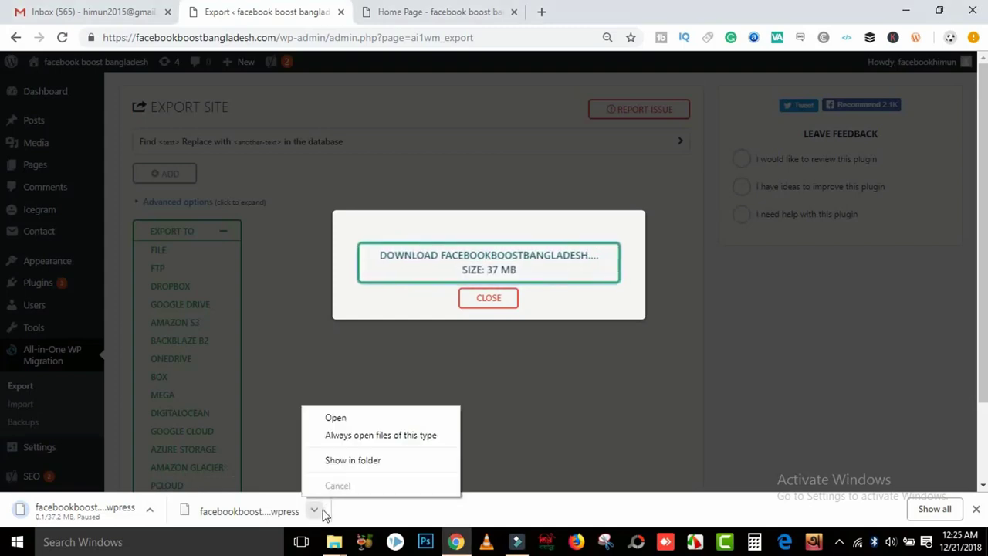
click(388, 462)
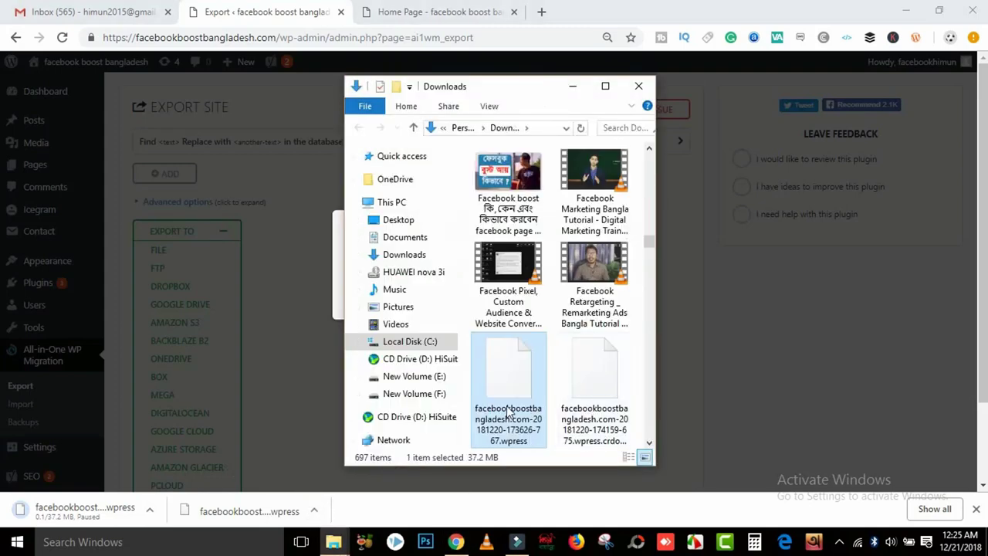
right_click(508, 413)
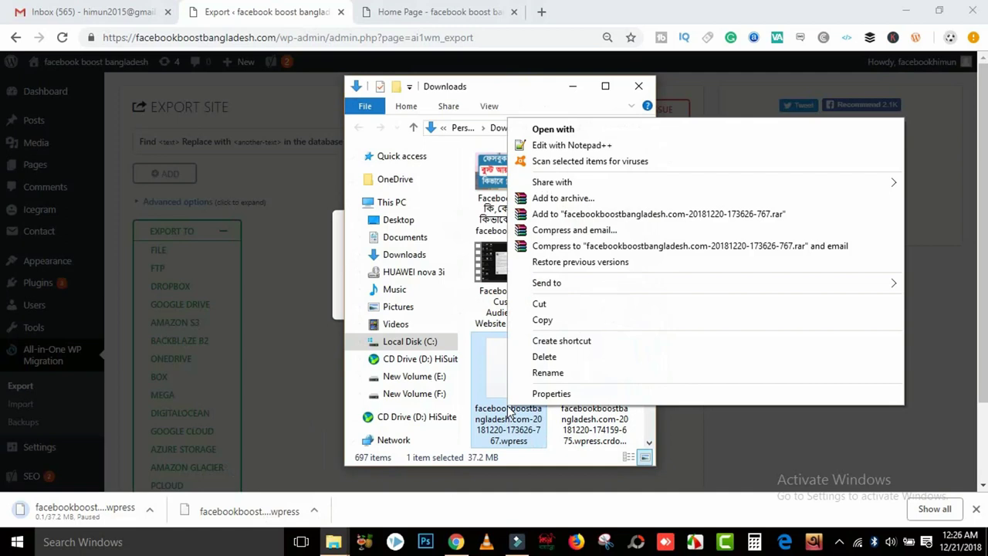
click(557, 321)
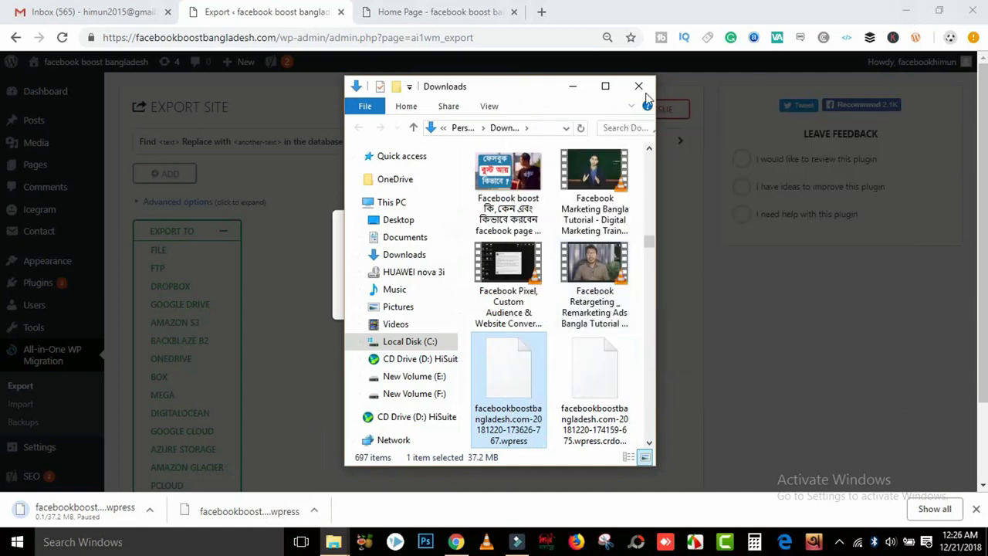
click(642, 87)
click(906, 11)
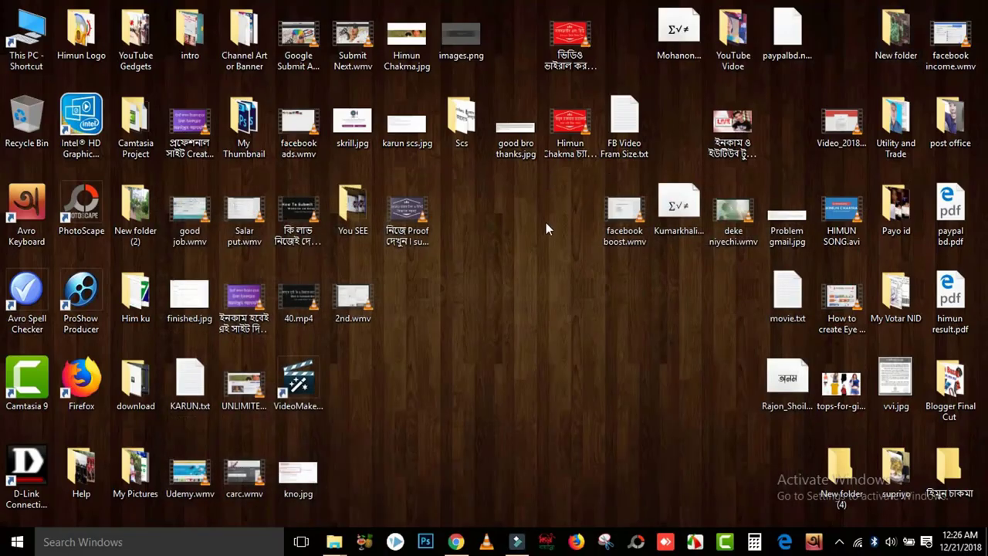
right_click(520, 246)
click(558, 311)
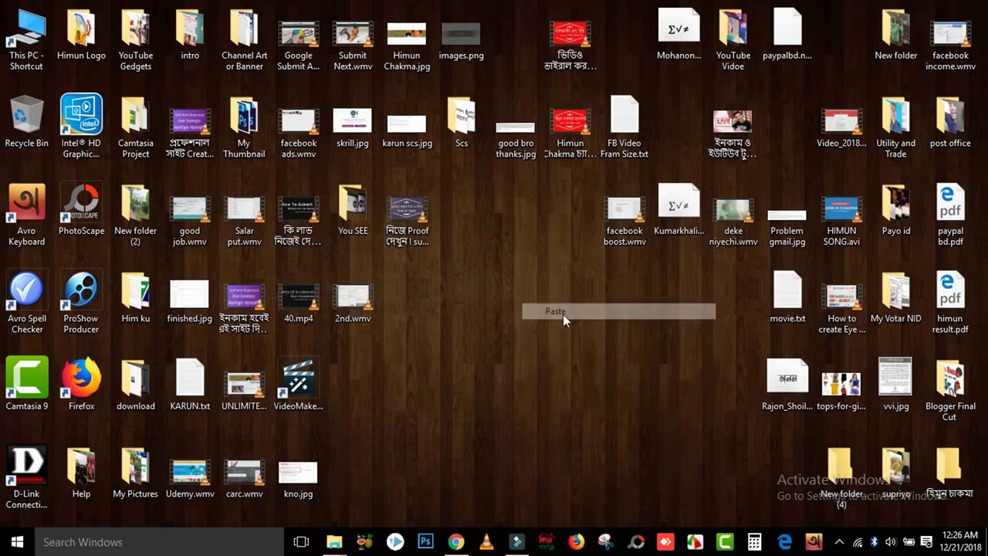
drag(520, 258, 456, 349)
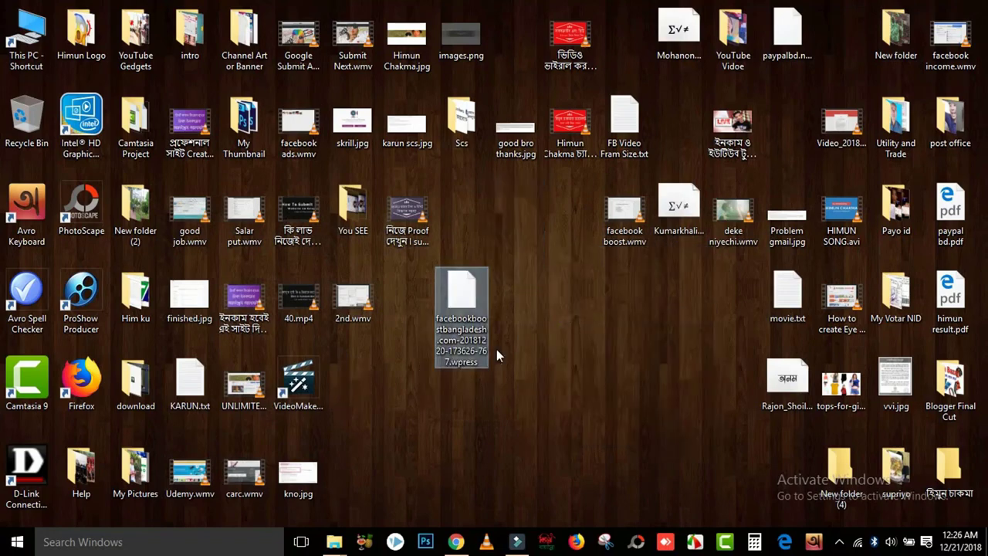
- Create a new desktop folder named FacebookBooostBangladesh.com
right_click(466, 310)
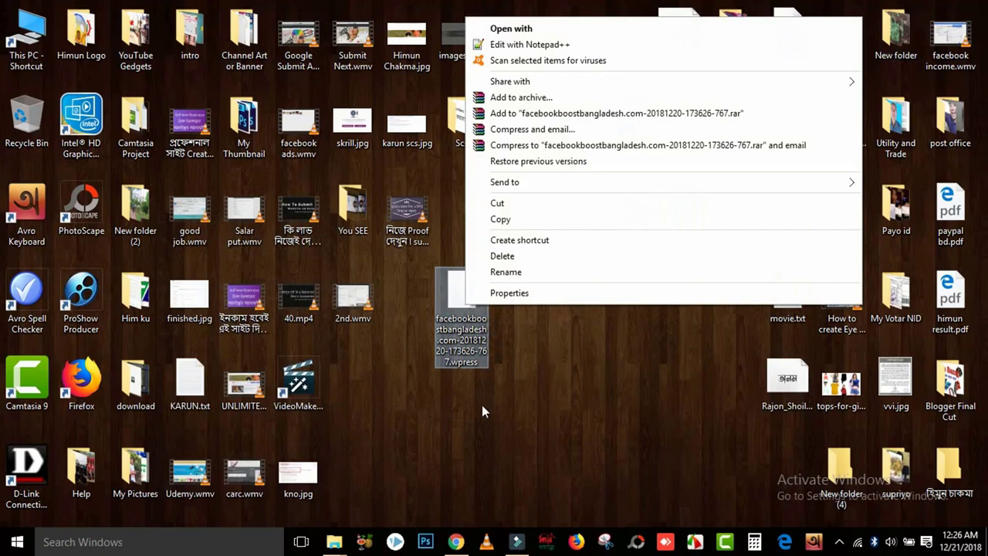
click(448, 374)
right_click(448, 382)
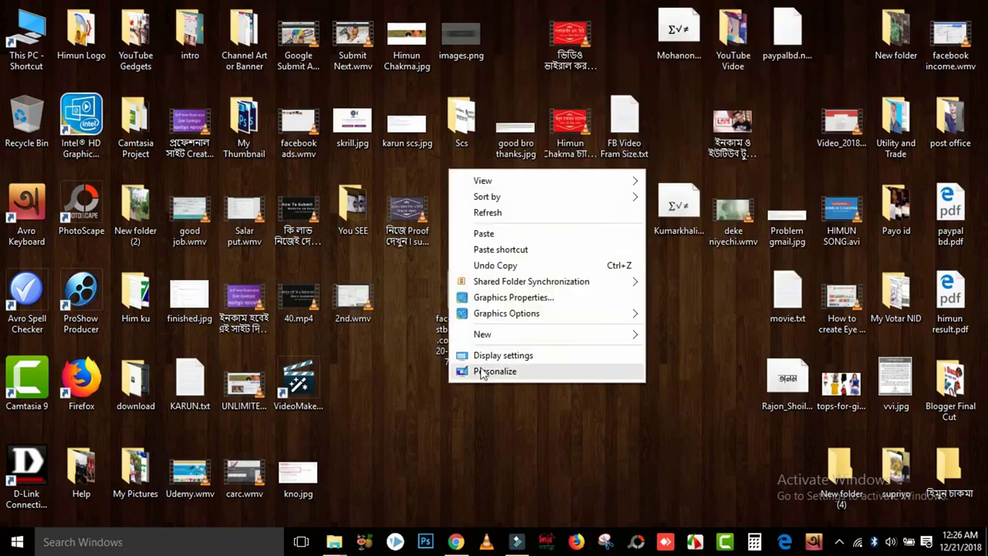
mouse_move(575, 336)
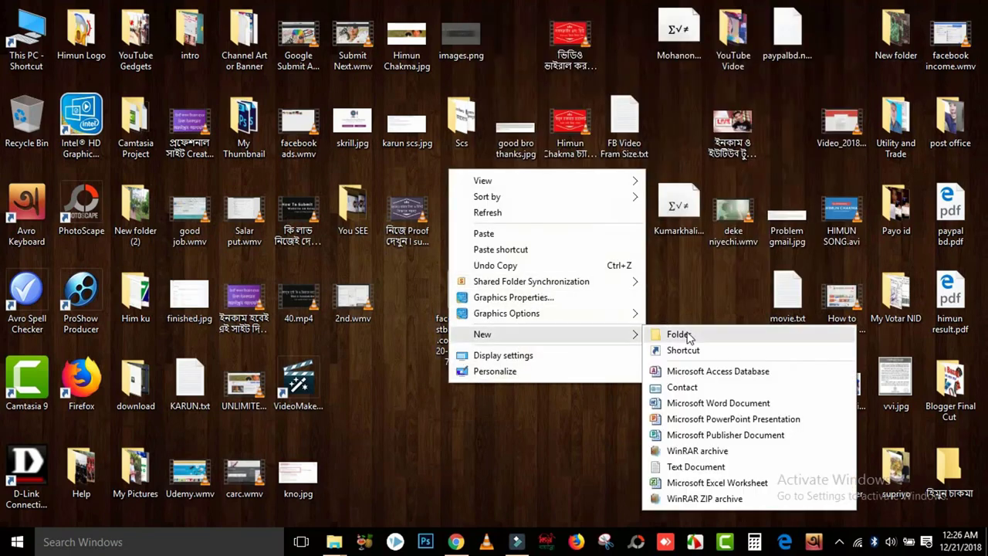
click(685, 335)
text(F)
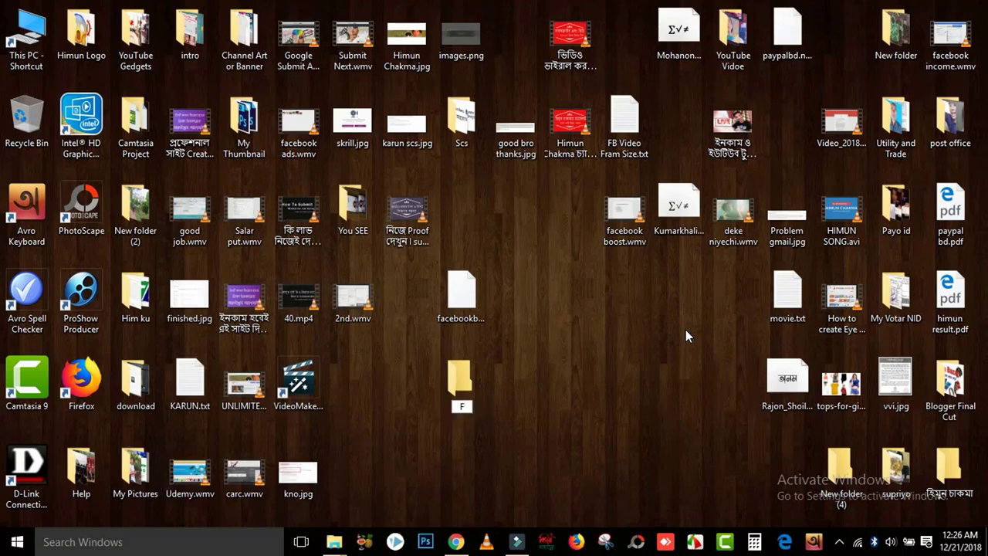
text(acebookBoost)
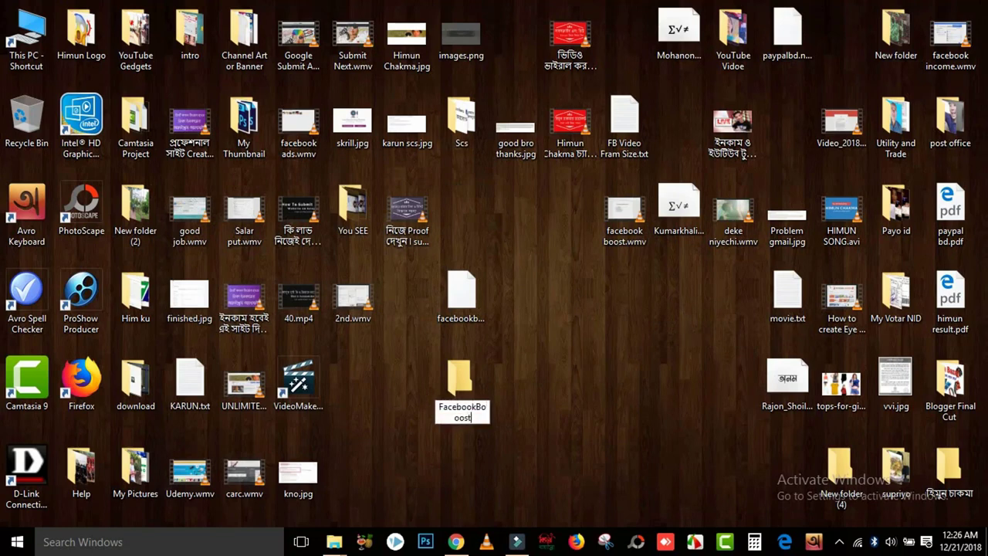
text(Bangladesh.com)
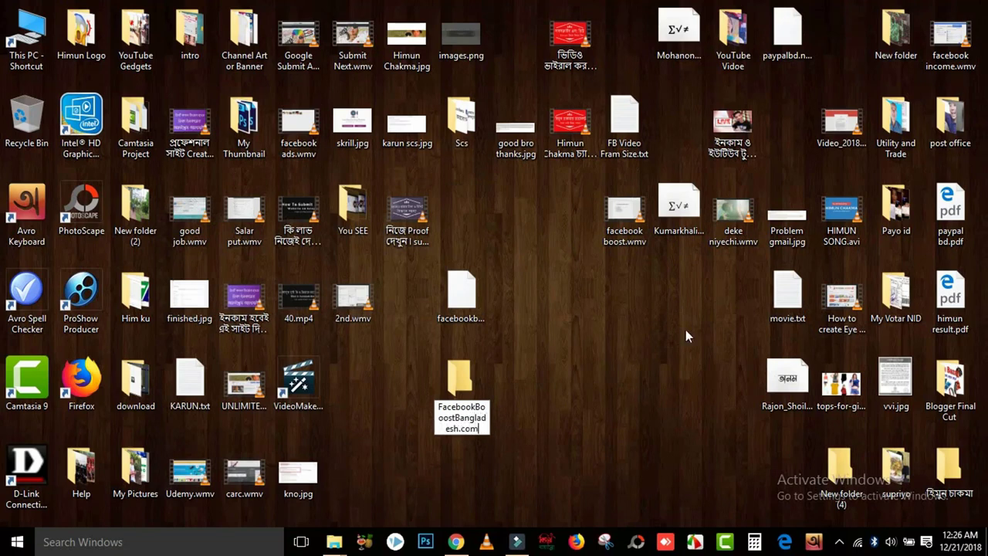
key(Return)
- Move the .wpress backup file into the FacebookBooostBangladesh.com folder and open that folder in a maximized window
drag(487, 319, 467, 386)
double_click(459, 378)
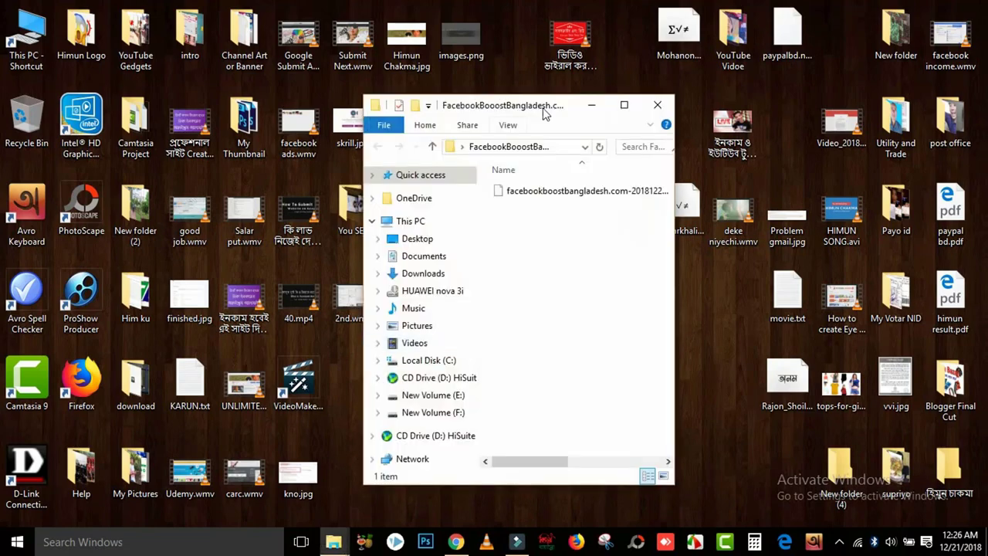
click(624, 106)
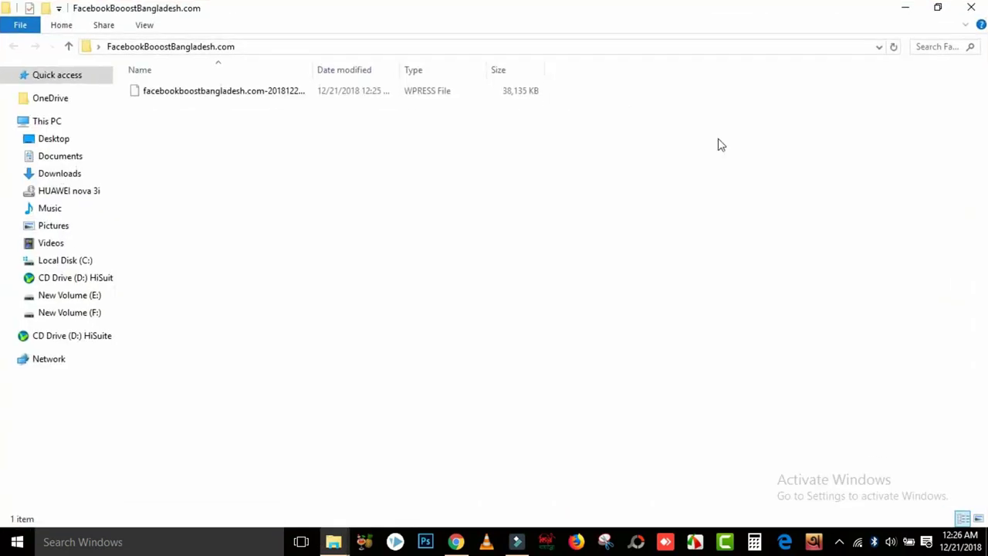
- Switch to Chrome, close the export download dialog and dismiss the downloads bar
click(455, 541)
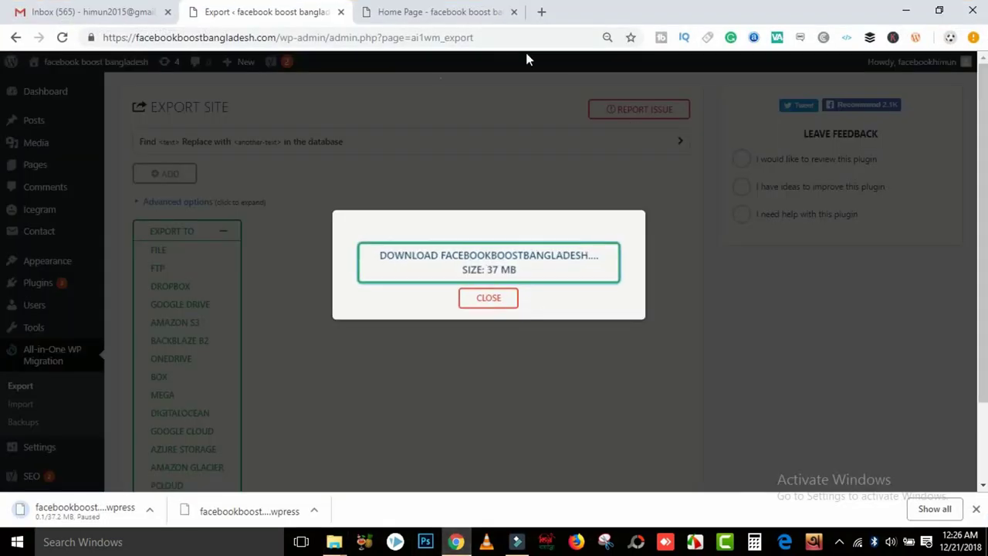
click(492, 300)
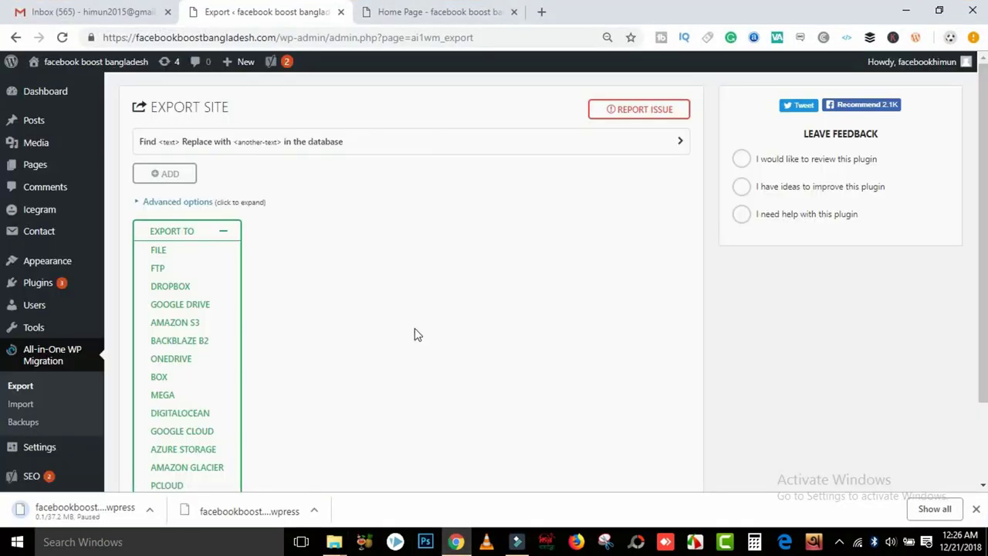
click(976, 509)
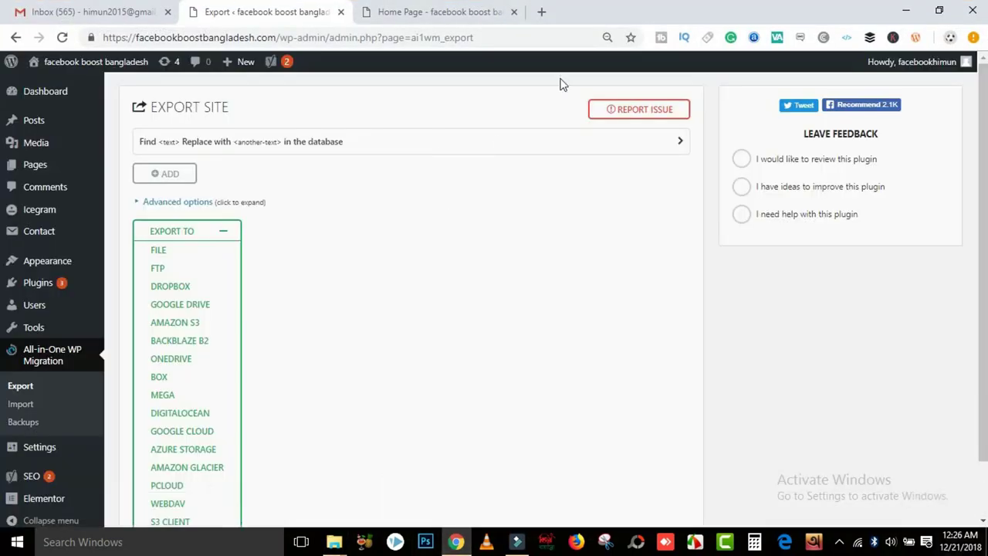
- Reload the site's home page to view its current content, and return to the Export Site page
click(463, 11)
click(62, 37)
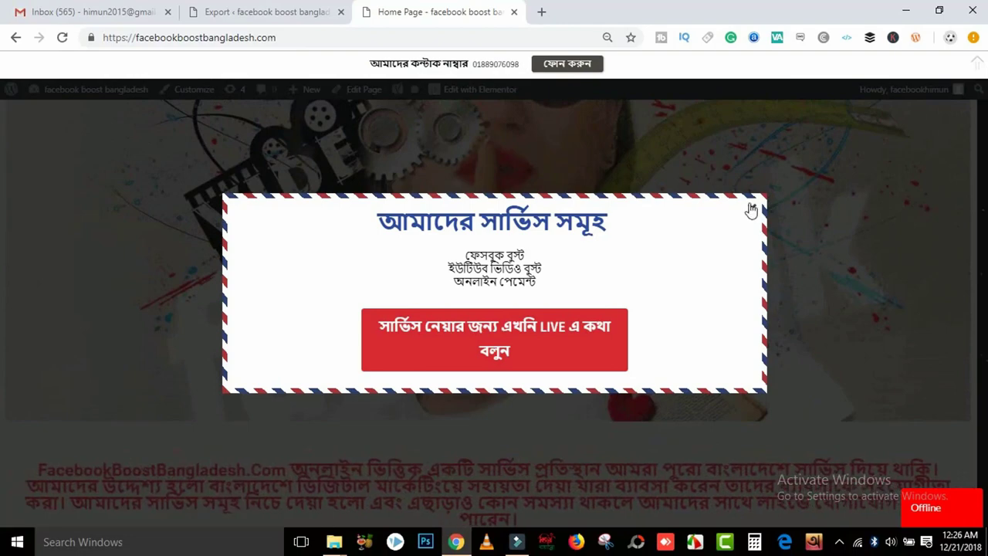
click(196, 54)
click(249, 13)
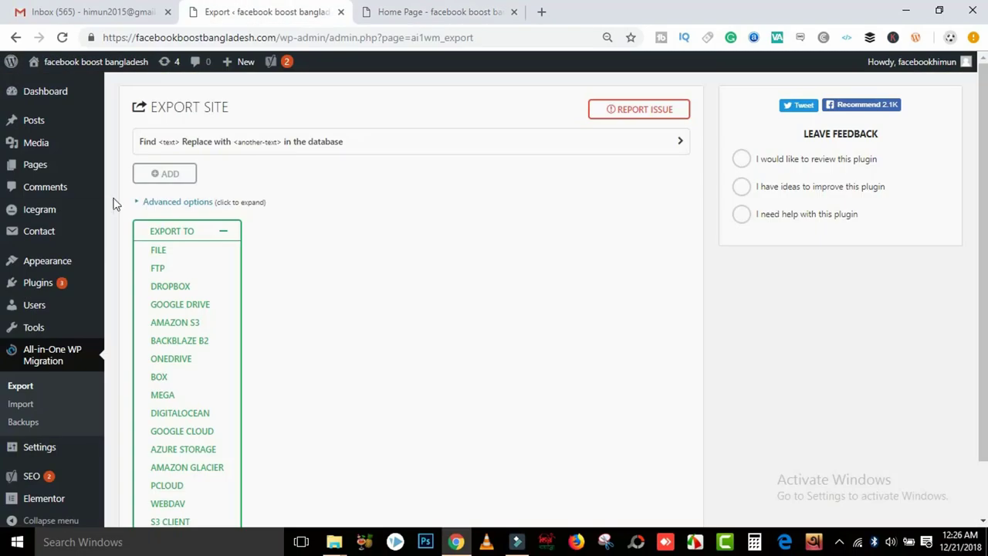
- Open the list of all pages in the WordPress admin and move Home Page to the trash
click(43, 282)
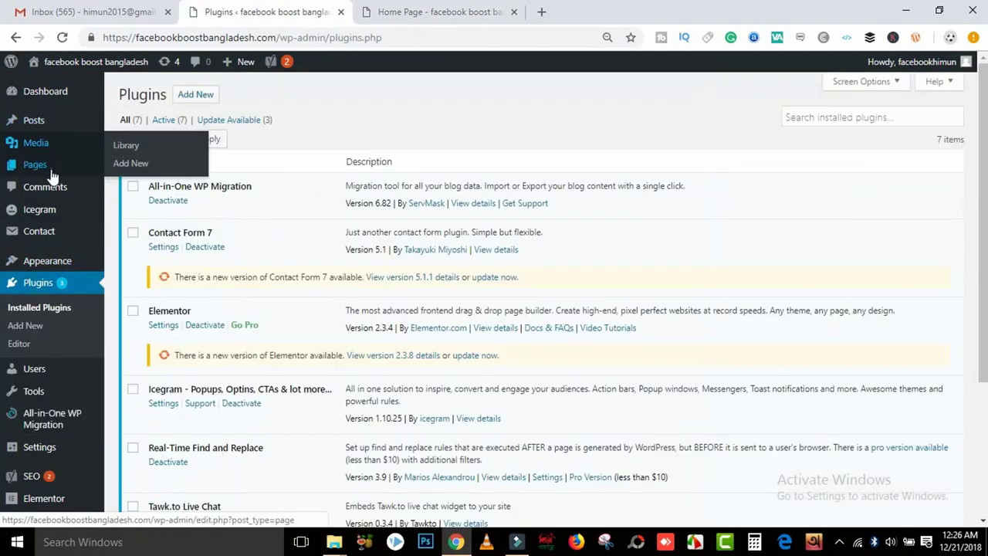
click(38, 169)
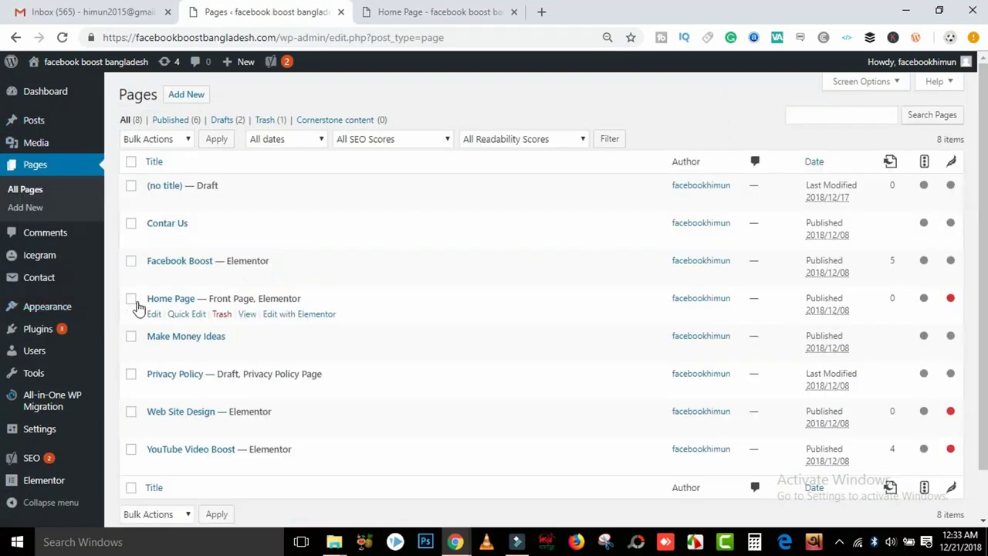
click(131, 299)
click(221, 315)
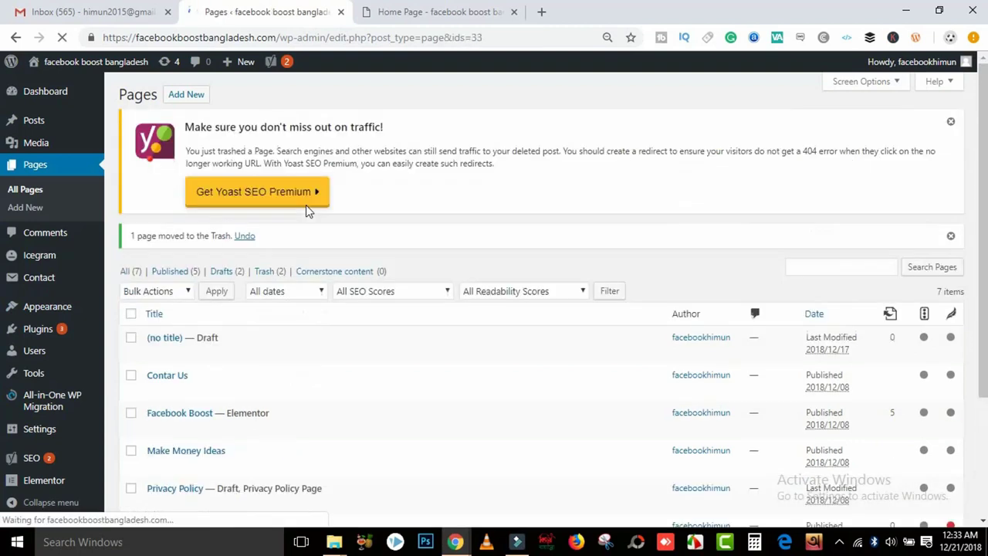
- Reopen Home on the live site and dismiss the services popup to check the page after the deletion
click(455, 14)
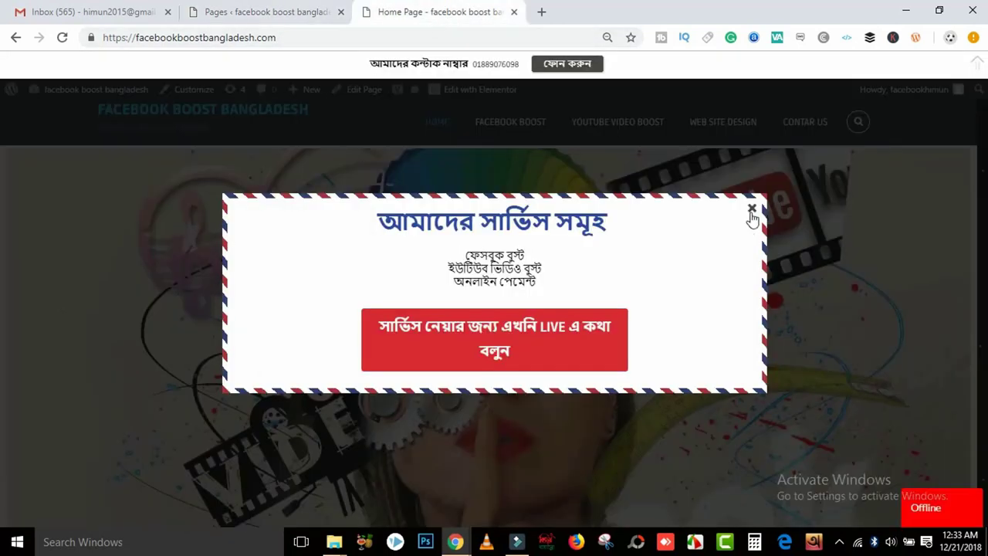
click(752, 214)
click(425, 128)
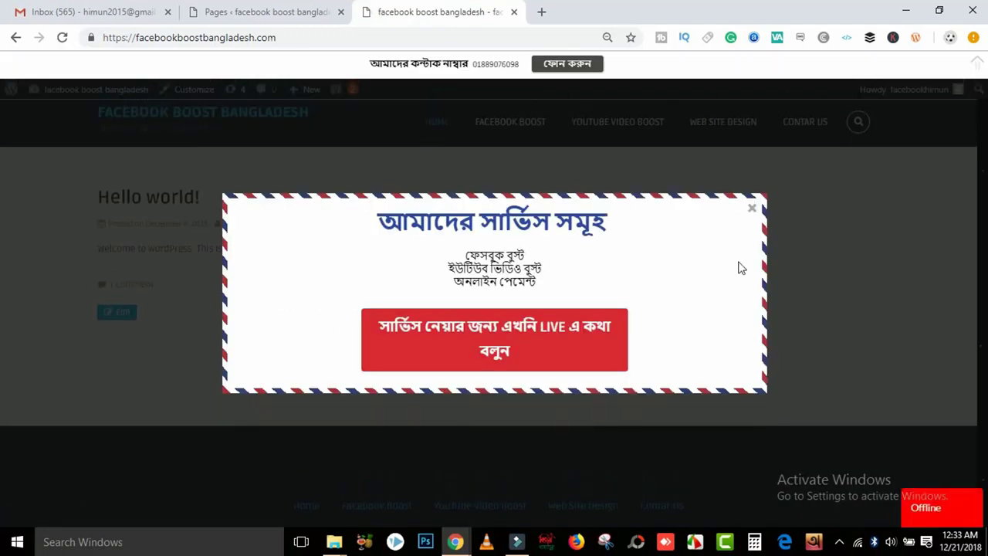
click(751, 208)
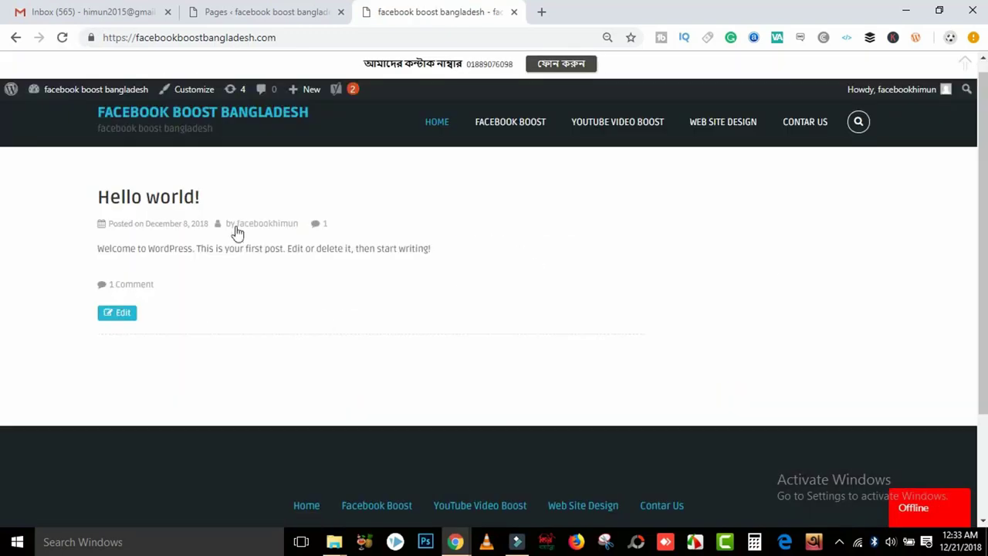
- Examine the Hello world! post on the live home page by highlighting its text
drag(172, 325, 87, 193)
click(236, 304)
drag(91, 197, 298, 288)
click(210, 288)
drag(154, 285, 95, 232)
click(174, 324)
- View the live site's Facebook Boost and Contar Us pages, return to Home and dismiss the services popup
click(506, 123)
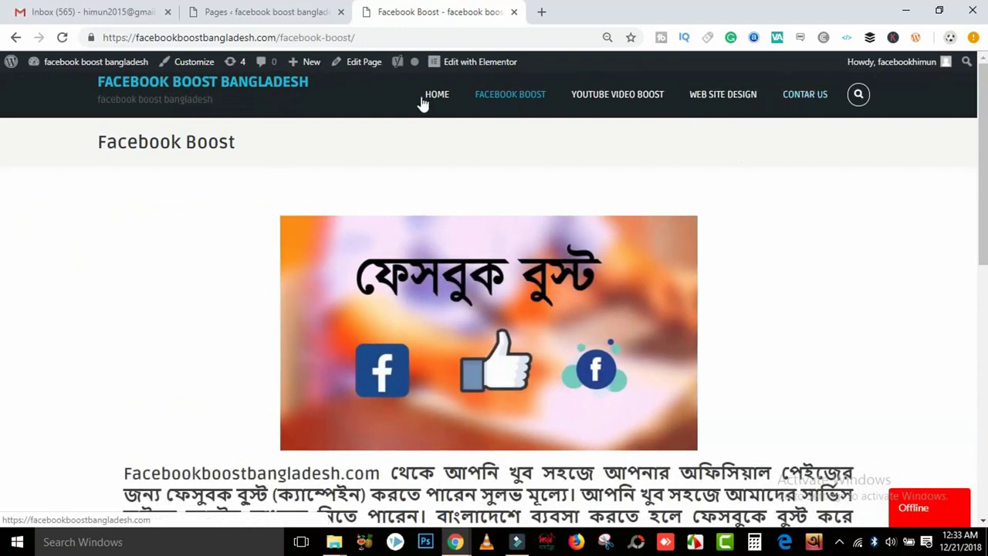
click(423, 97)
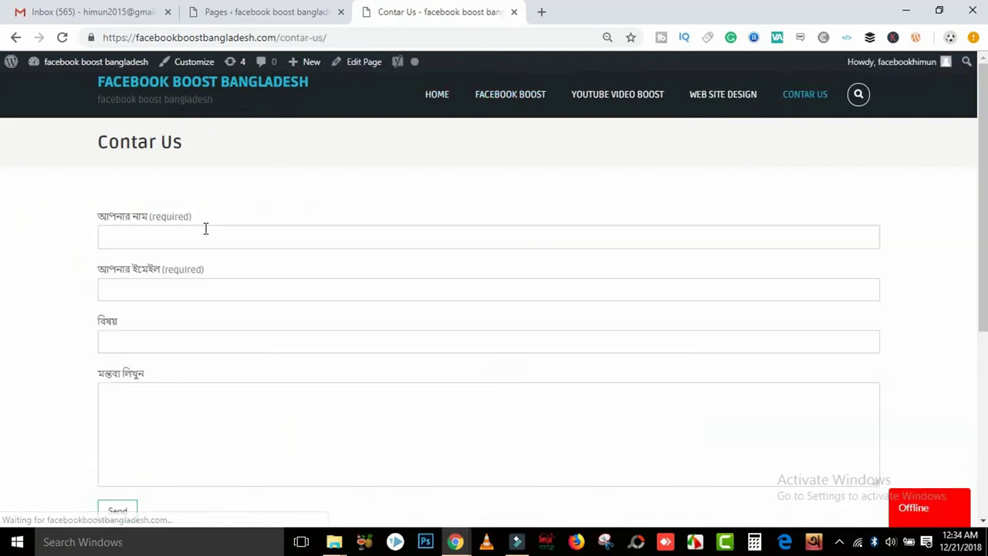
click(437, 100)
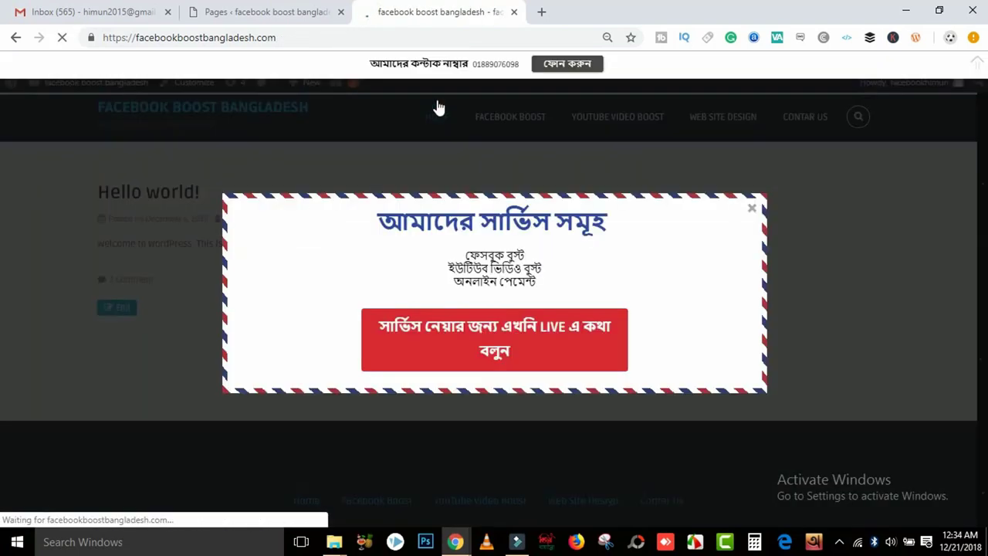
click(751, 210)
- Return to the WordPress admin and open the Import page of All-in-One WP Migration
click(249, 13)
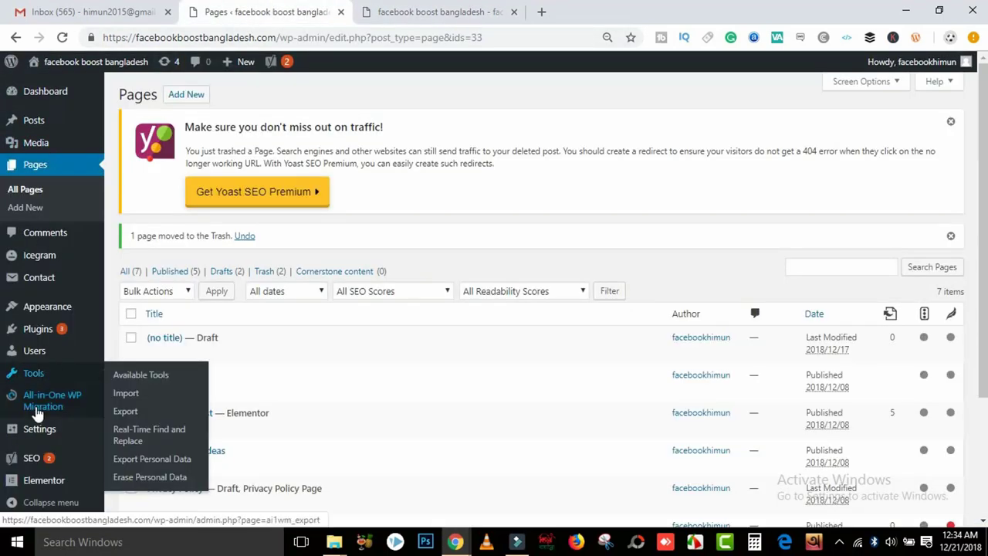
mouse_move(60, 411)
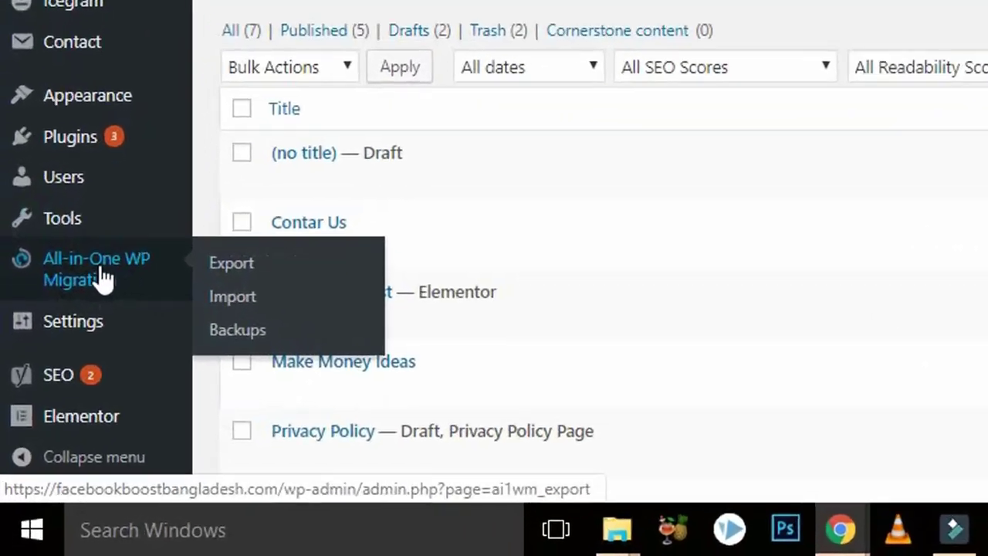
click(115, 223)
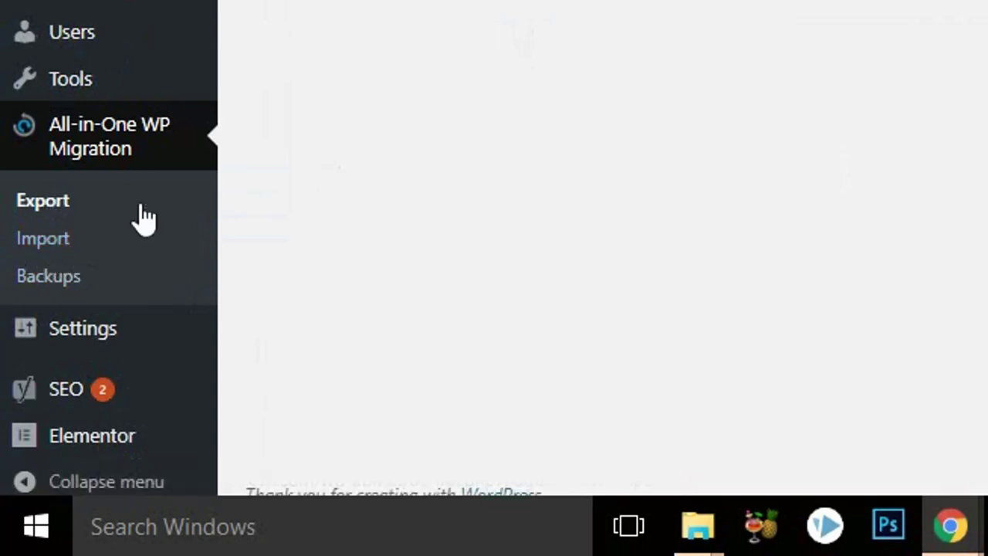
click(60, 248)
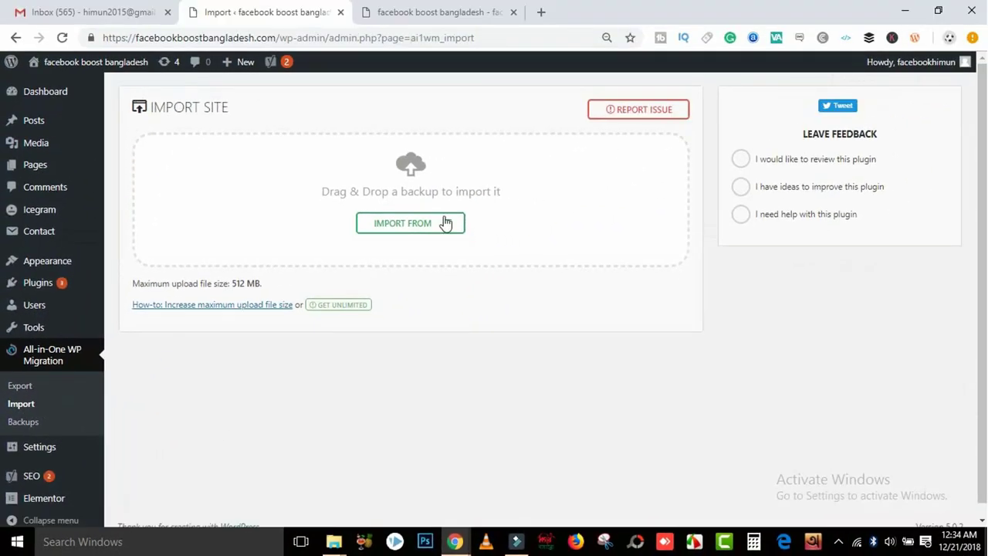
click(445, 223)
click(383, 245)
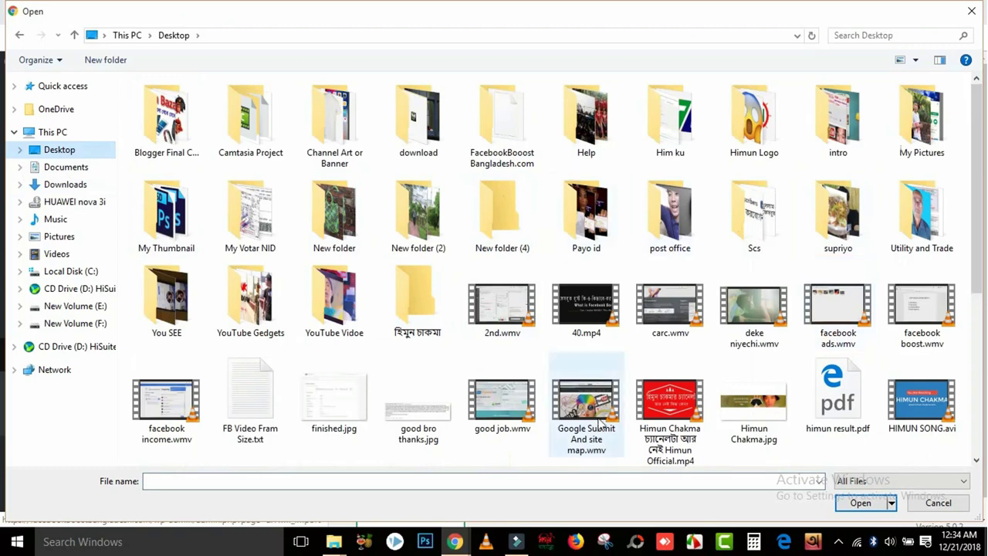
double_click(522, 146)
click(246, 105)
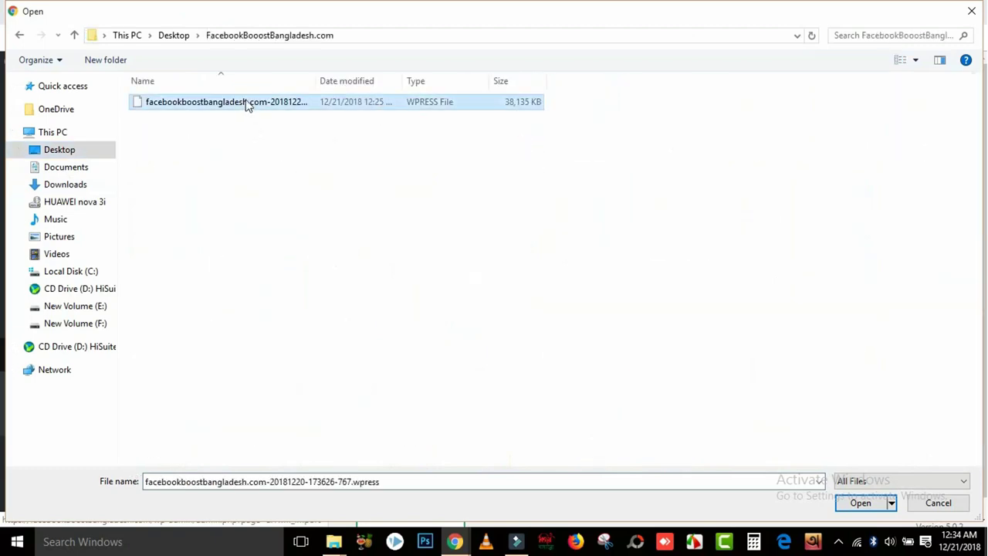
click(855, 506)
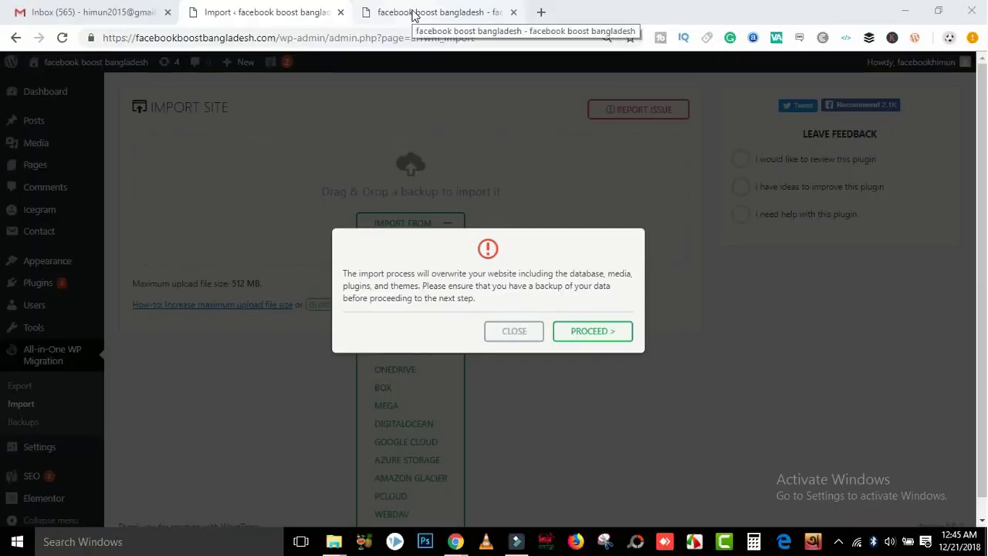
- Reload the live home page to check it before the restore and dismiss its services popup
click(417, 13)
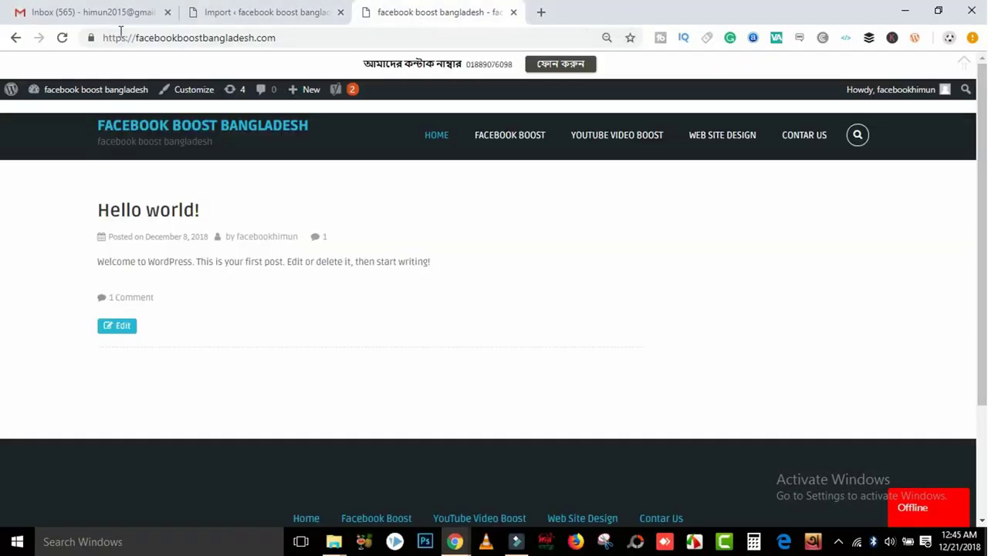
click(62, 38)
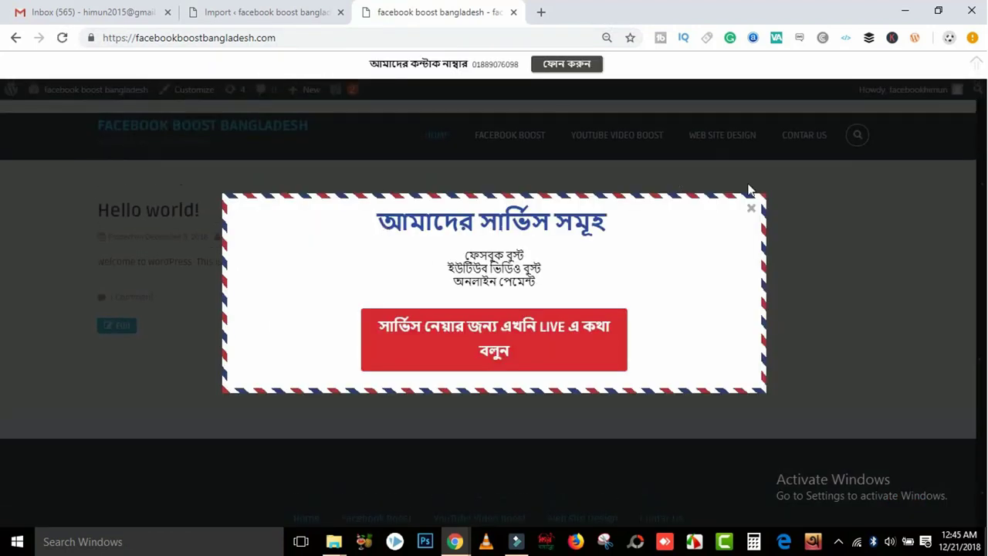
click(750, 215)
- Return to the Import Site page and proceed with the import that overwrites the website
click(243, 13)
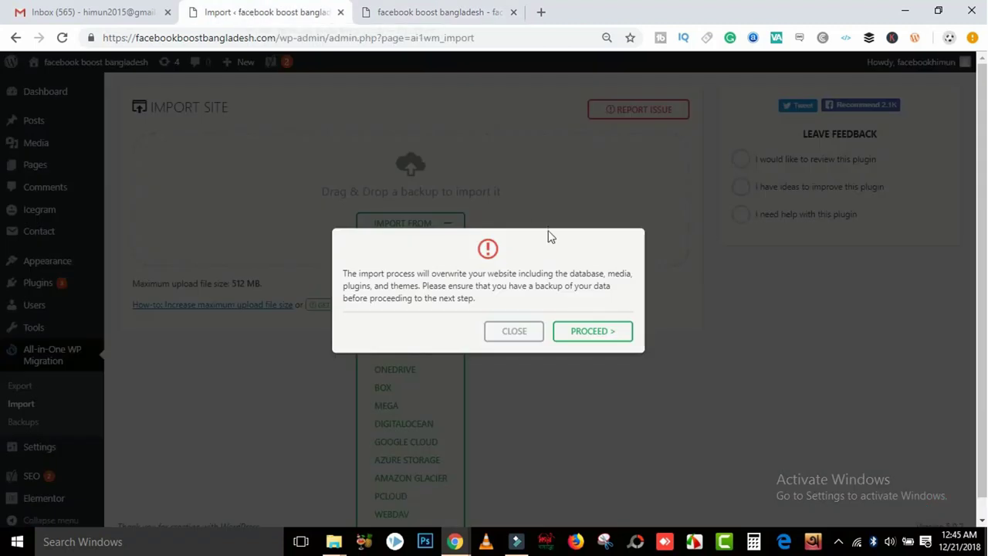
click(596, 330)
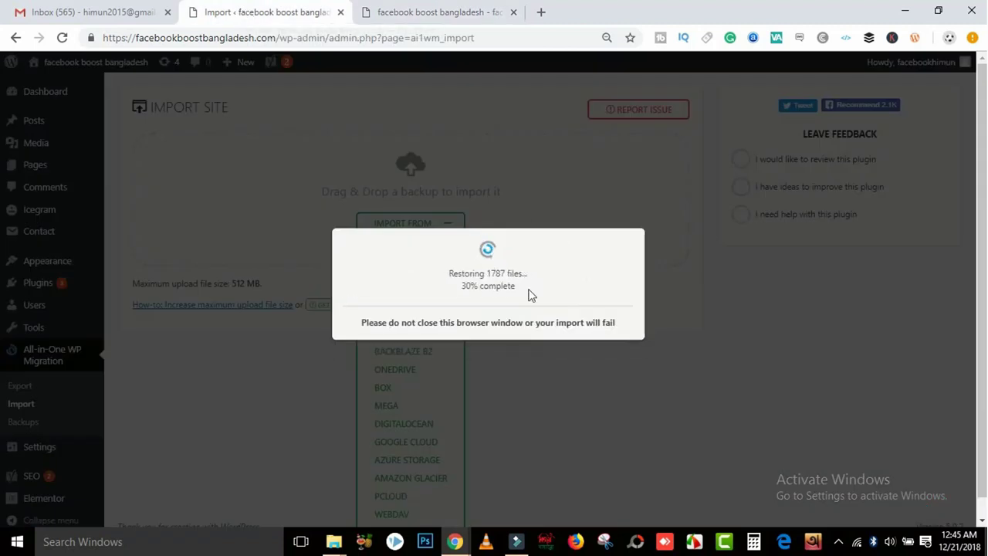
drag(527, 292, 447, 274)
- Reload the live home page during the restore, dismiss the services popup, and return to the import progress
click(437, 13)
click(62, 37)
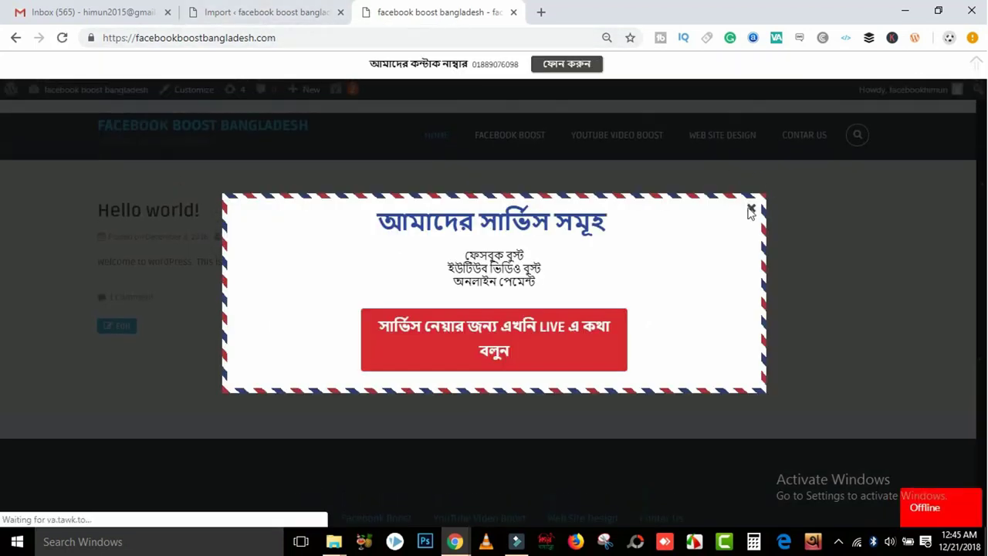
click(751, 209)
click(255, 13)
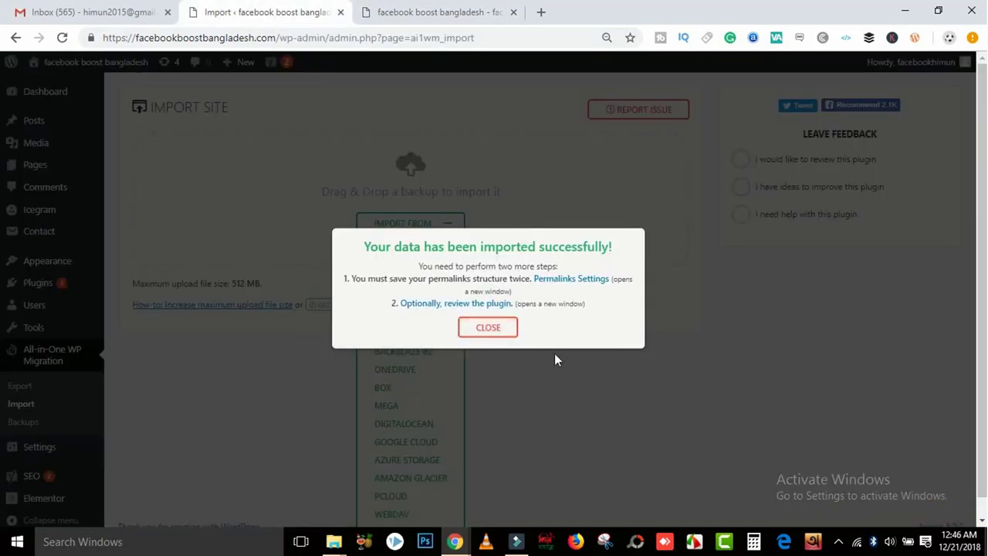
- Close the import completion message, then reload the live home page and look through its restored content, dismissing the services popup
click(480, 328)
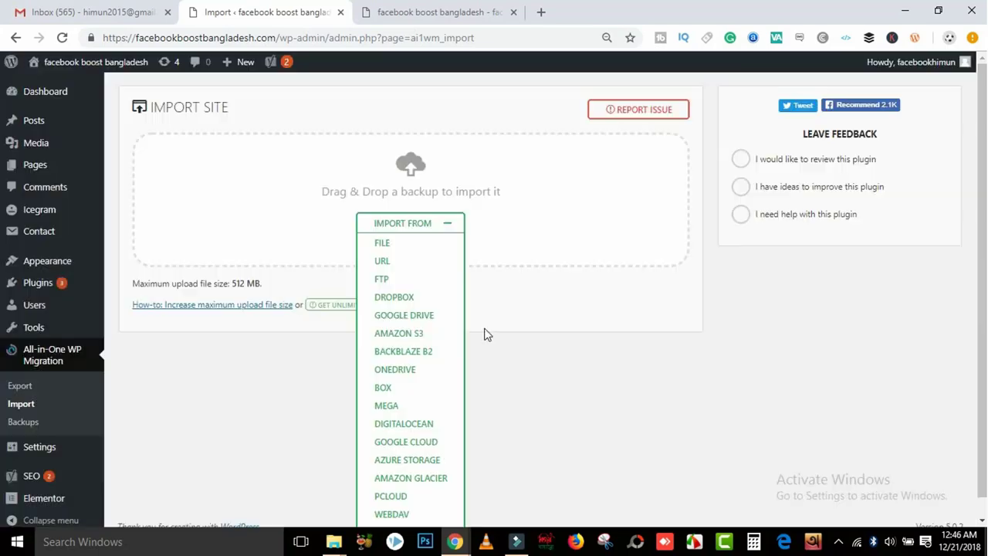
click(440, 13)
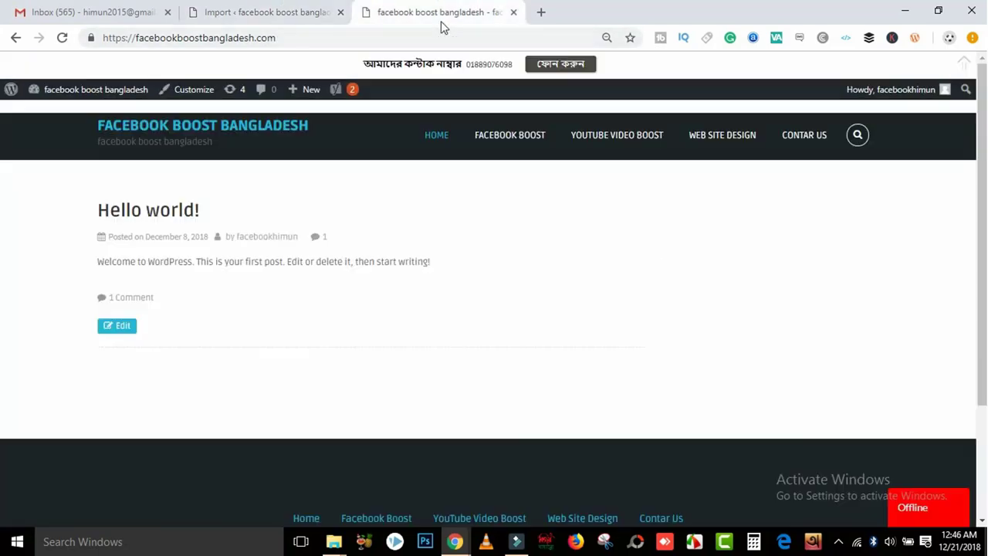
click(63, 38)
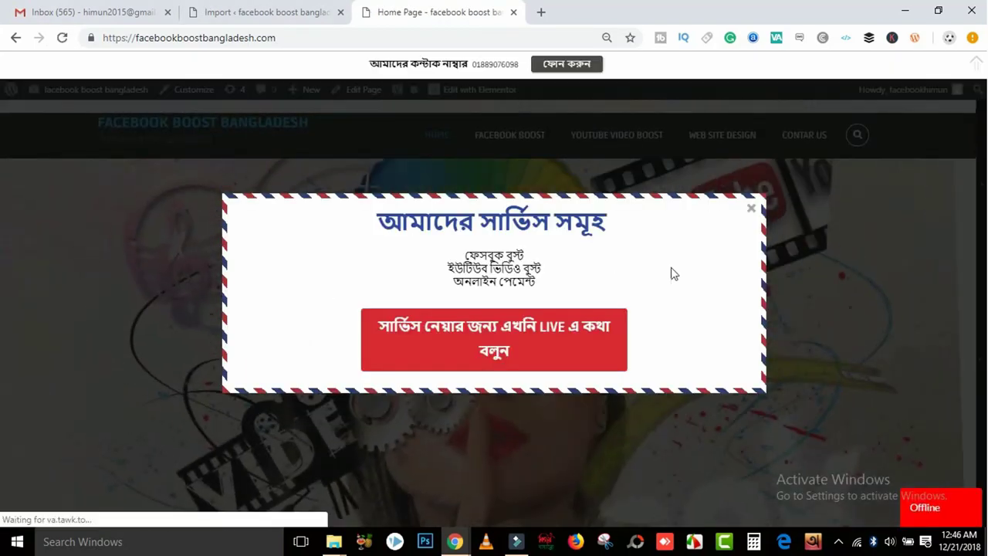
click(750, 208)
scroll(982, 355, down, 8)
drag(982, 355, 981, 77)
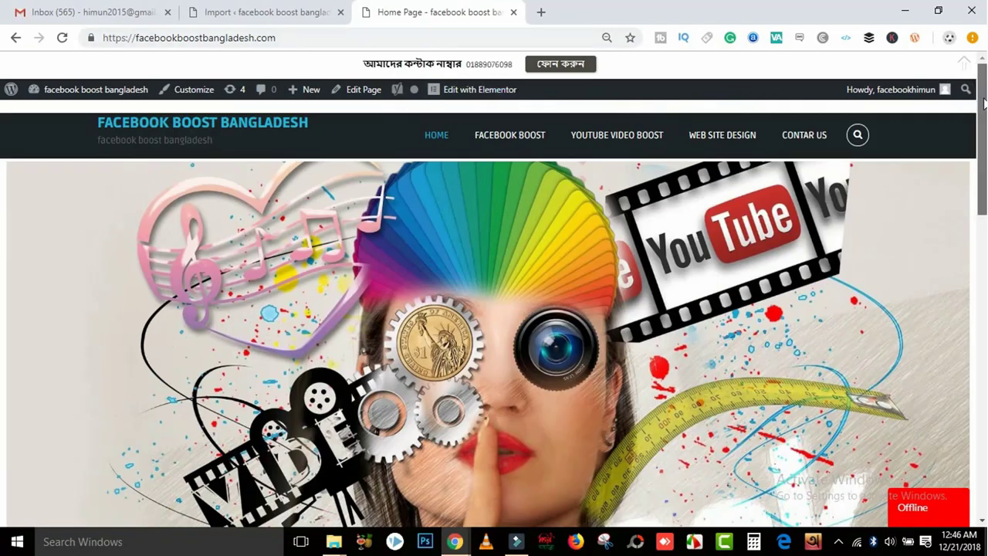
drag(981, 78, 982, 232)
- Return to the WordPress admin and open the list of all pages to check the restored home page
click(232, 15)
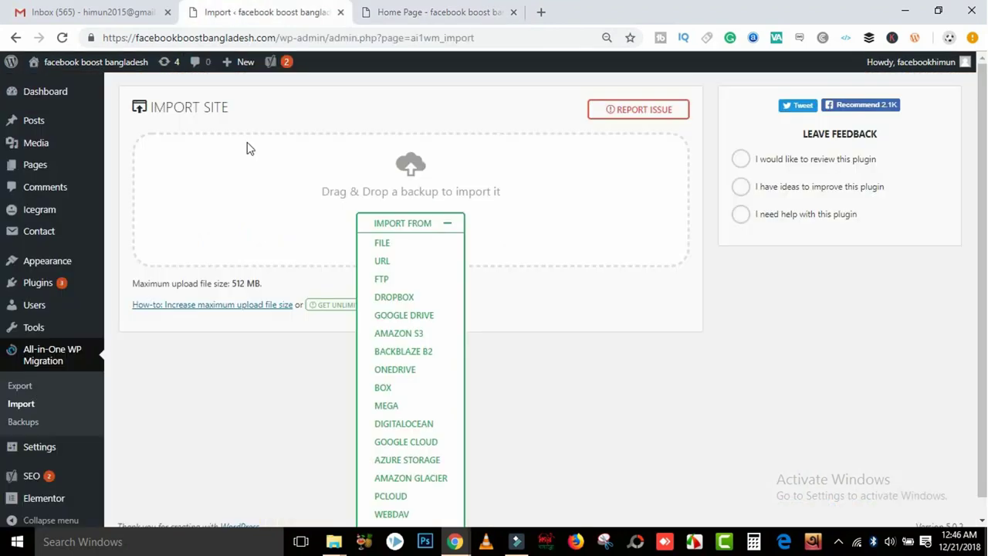
mouse_move(37, 170)
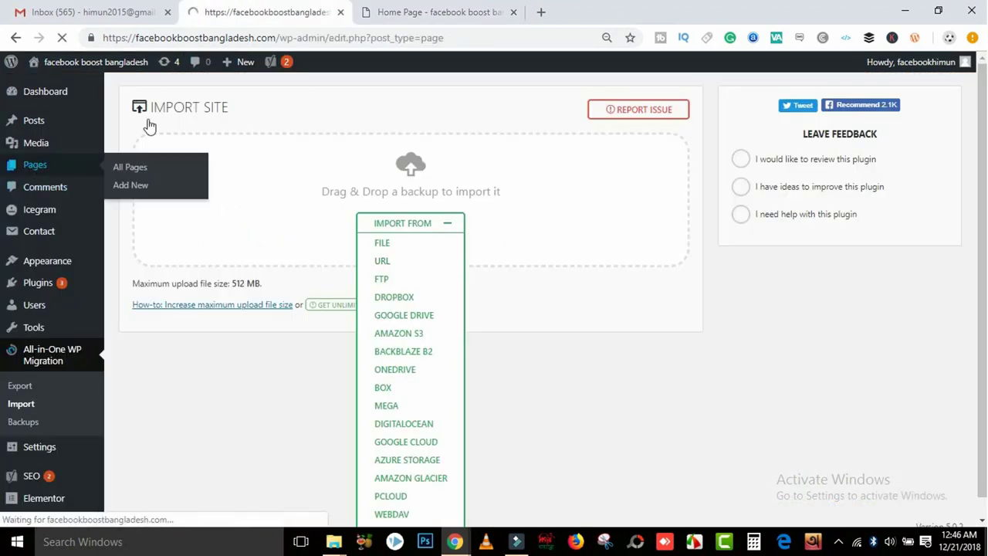